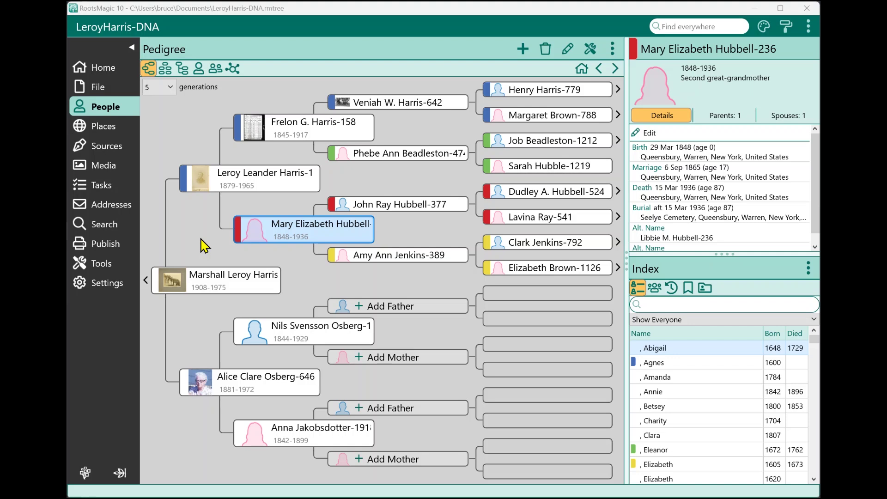
double_click(319, 238)
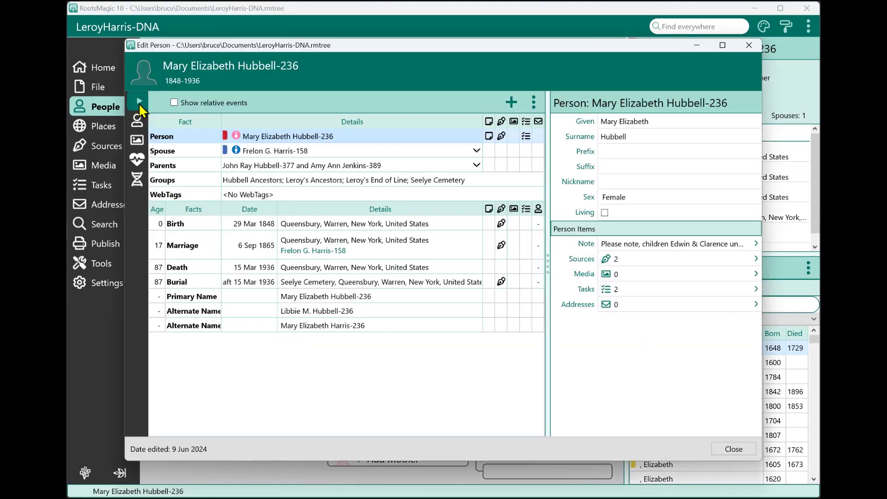
- Expand the Edit Person side panel and show Mary's empty Health section
left_click(137, 101)
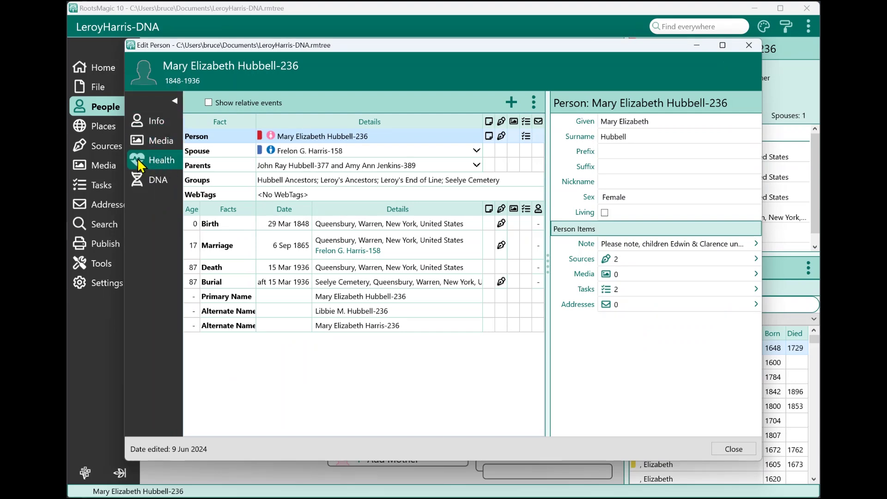
left_click(154, 162)
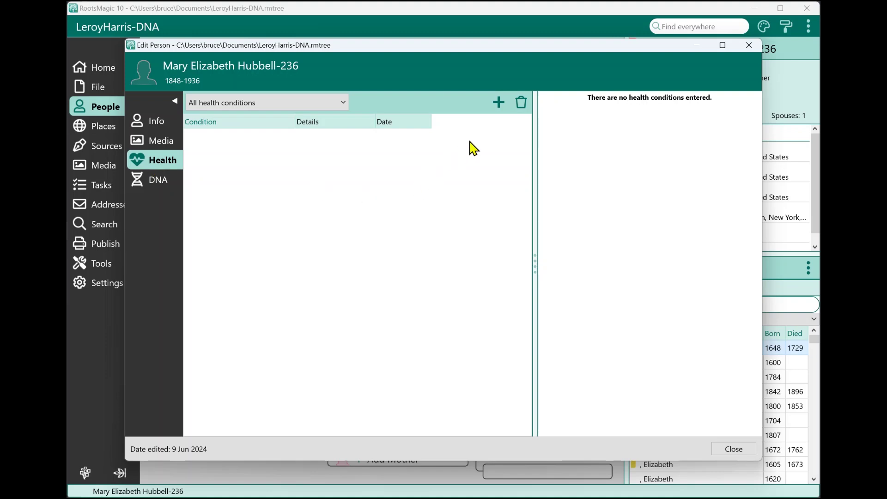
- Start a new health condition and read the Cardiovascular through Endocrine category descriptions
left_click(498, 107)
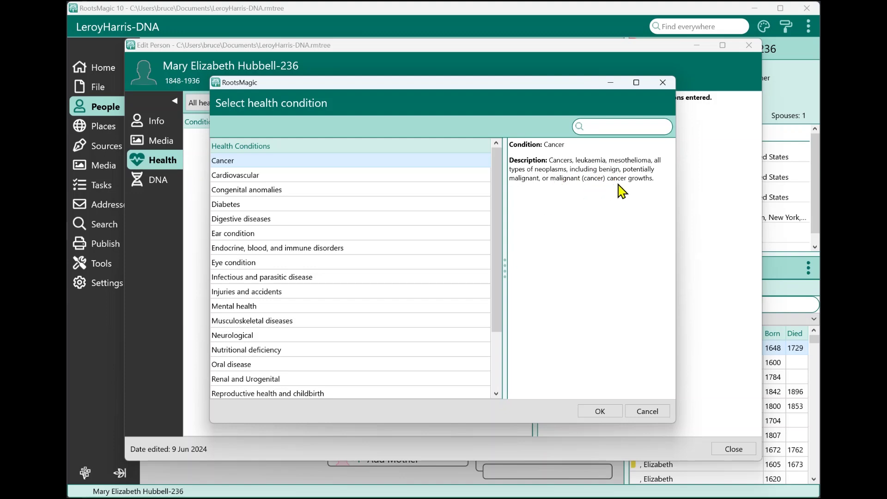
left_click(303, 175)
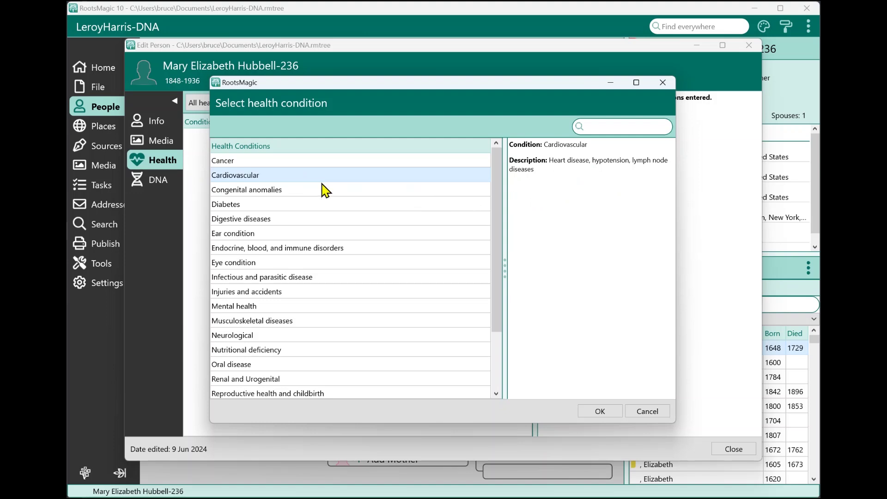
left_click(241, 193)
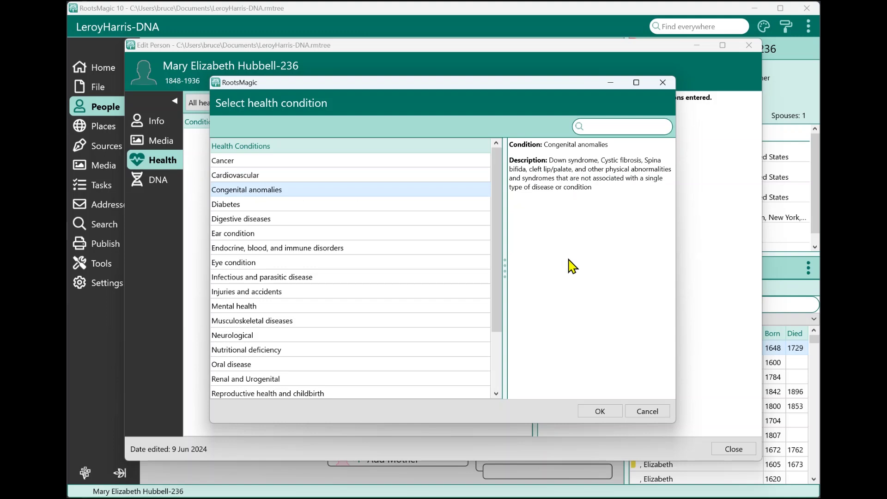
left_click(274, 209)
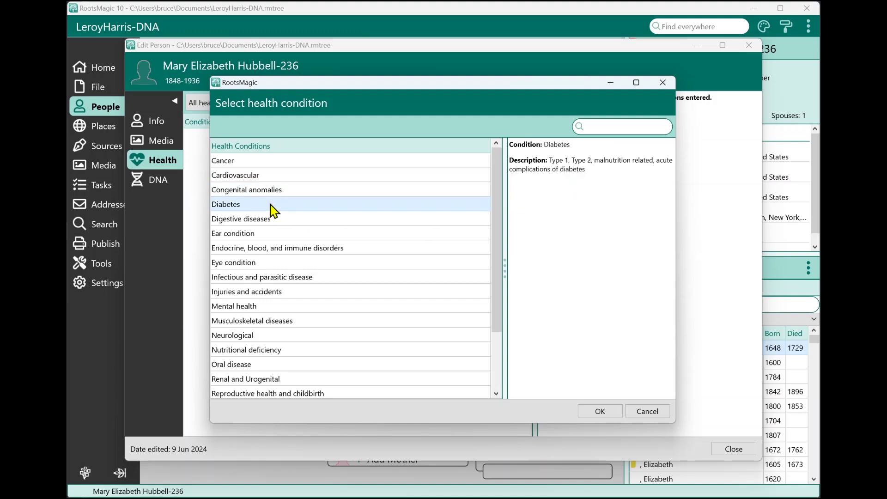
left_click(272, 221)
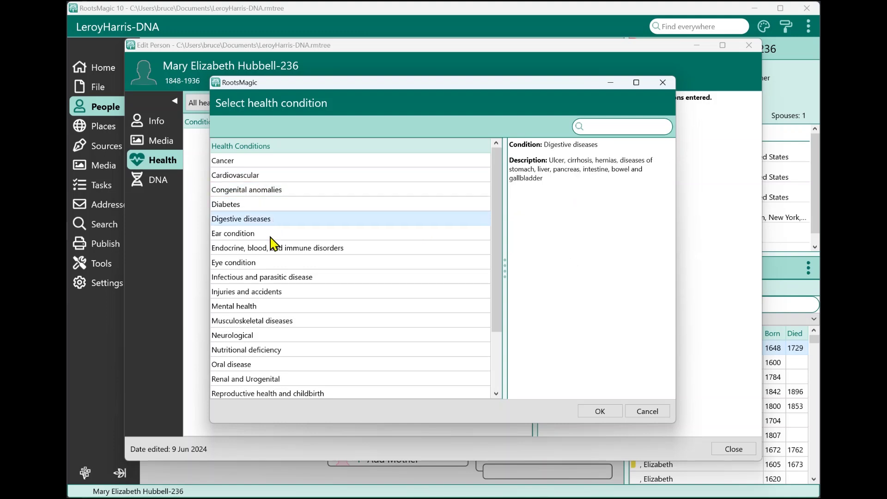
left_click(272, 234)
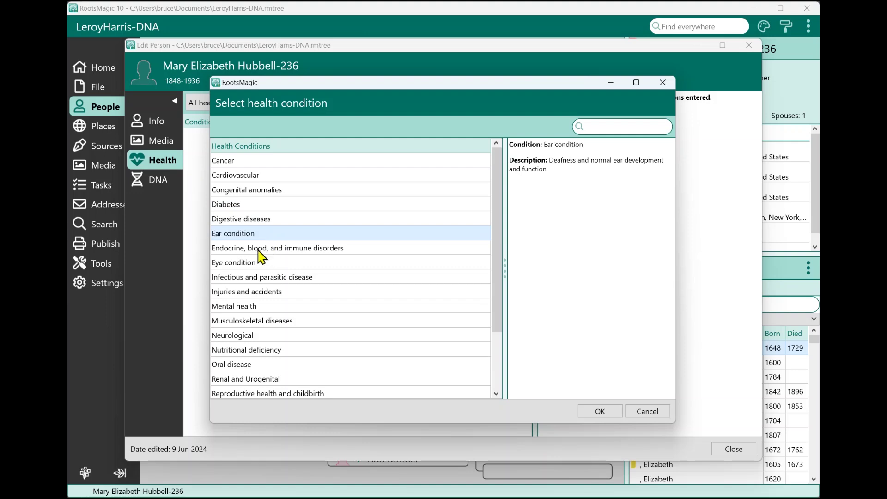
left_click(262, 251)
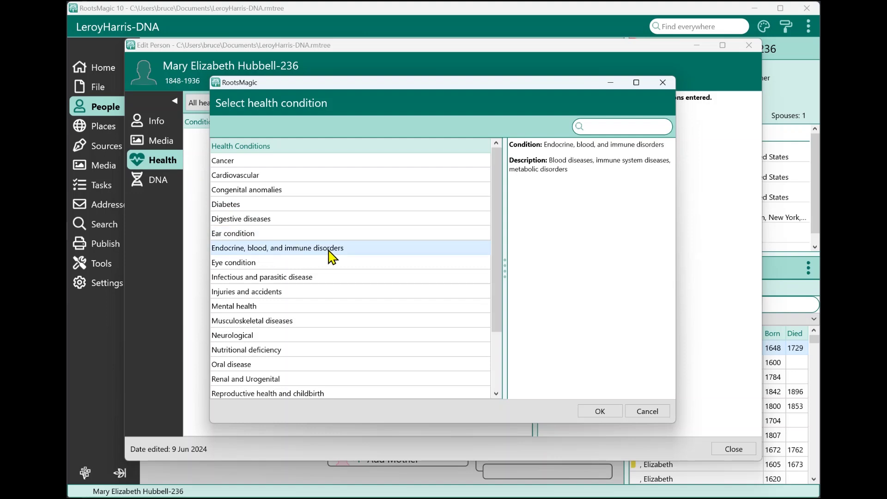
- Read the category descriptions from Eye condition through Nutritional deficiency
scroll(305, 265, "down", 2)
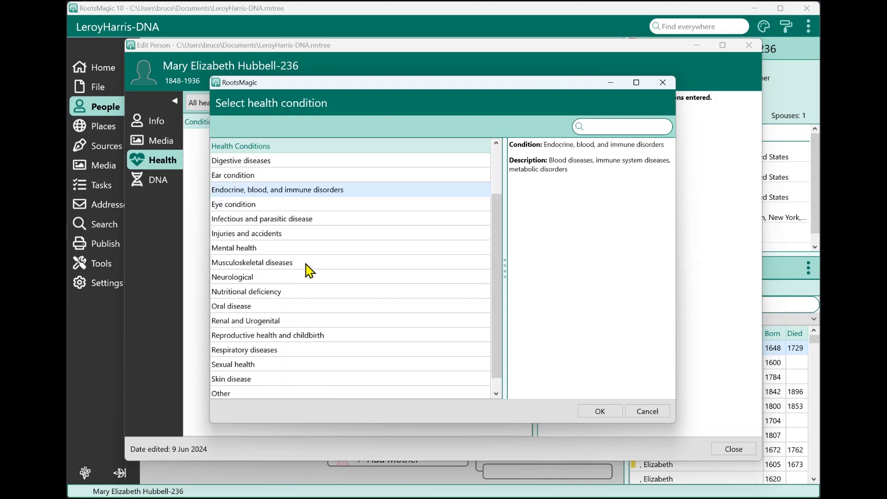
left_click(267, 204)
left_click(269, 219)
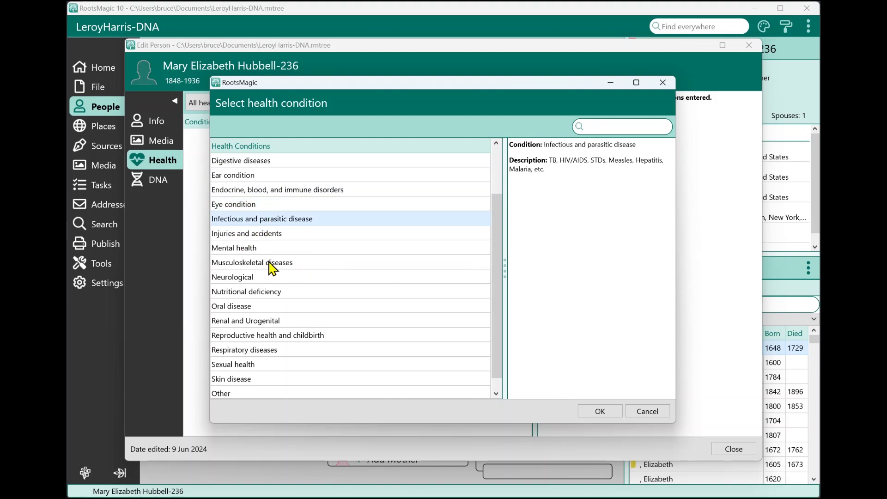
left_click(274, 234)
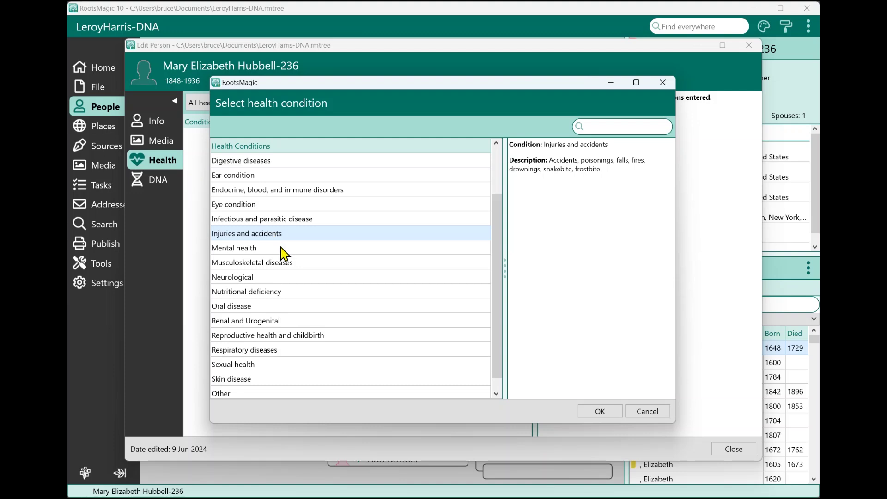
left_click(280, 249)
left_click(282, 264)
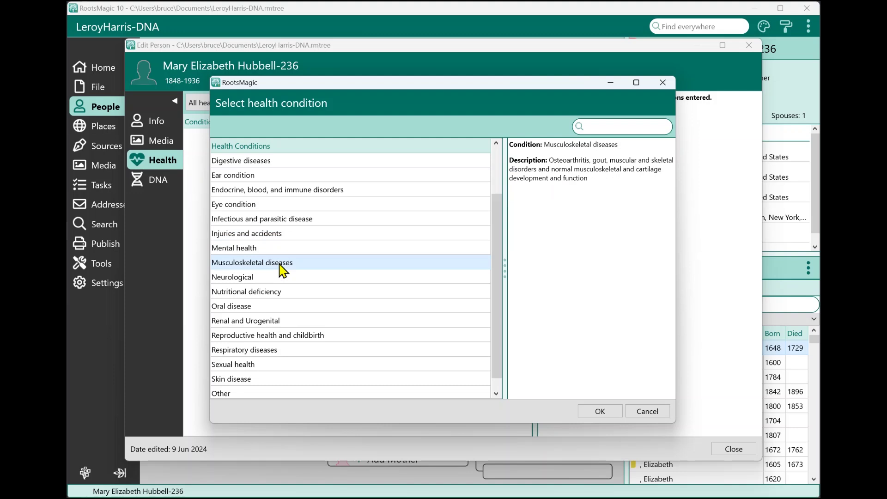
left_click(283, 279)
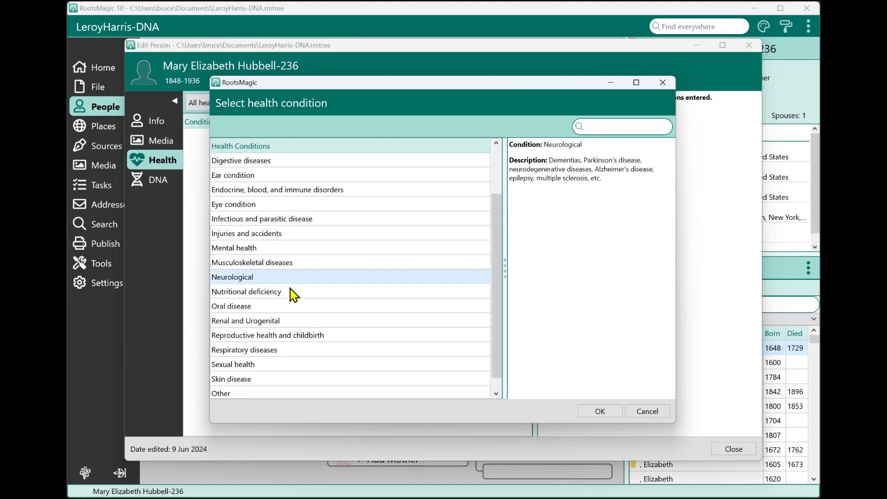
left_click(290, 291)
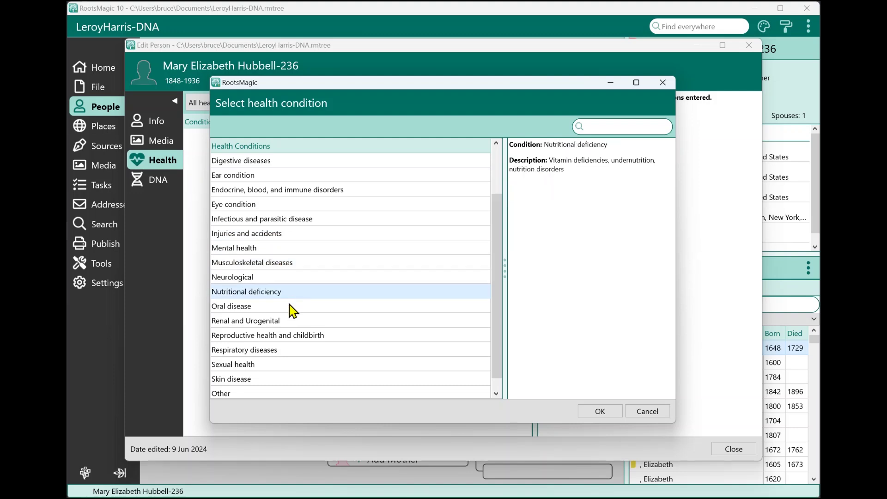
- Read Oral disease through Other, then select Eye condition as the category
scroll(292, 309, "down", 1)
left_click(257, 296)
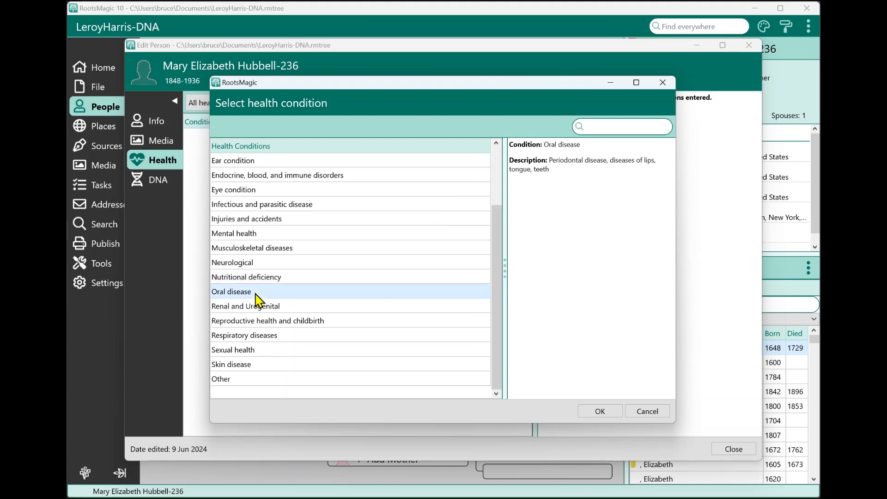
left_click(259, 308)
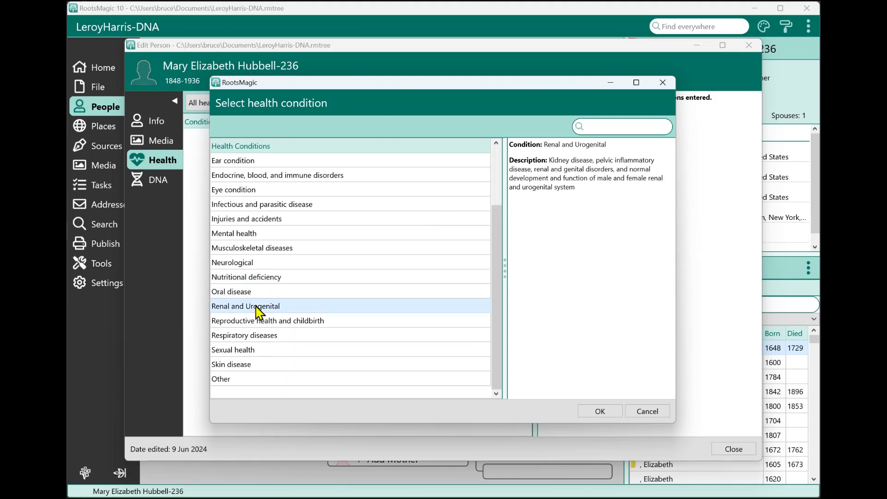
left_click(281, 324)
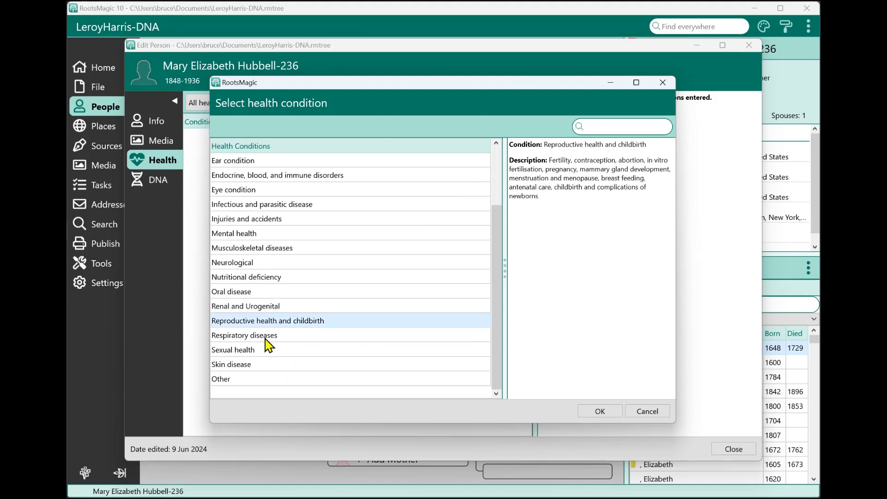
left_click(267, 338)
left_click(259, 351)
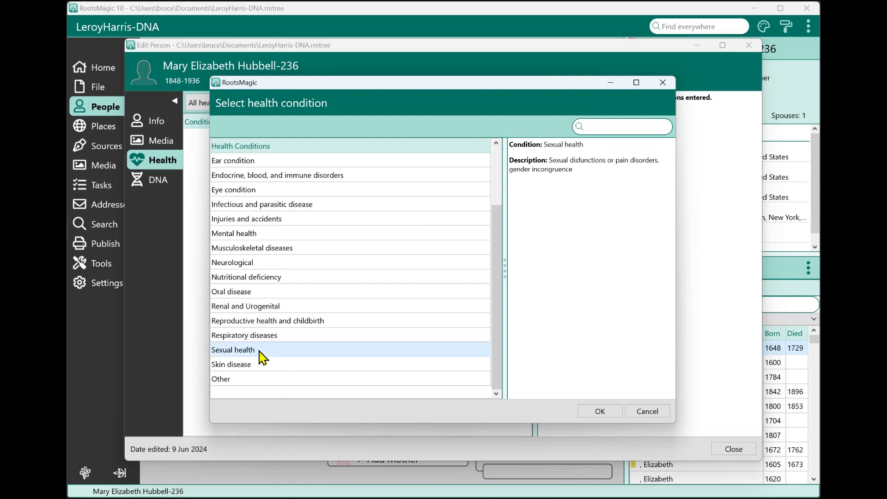
left_click(259, 365)
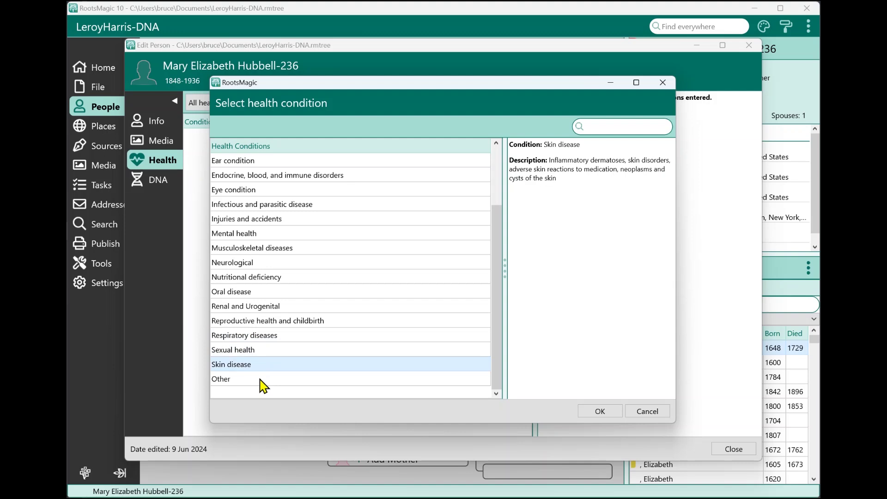
left_click(263, 383)
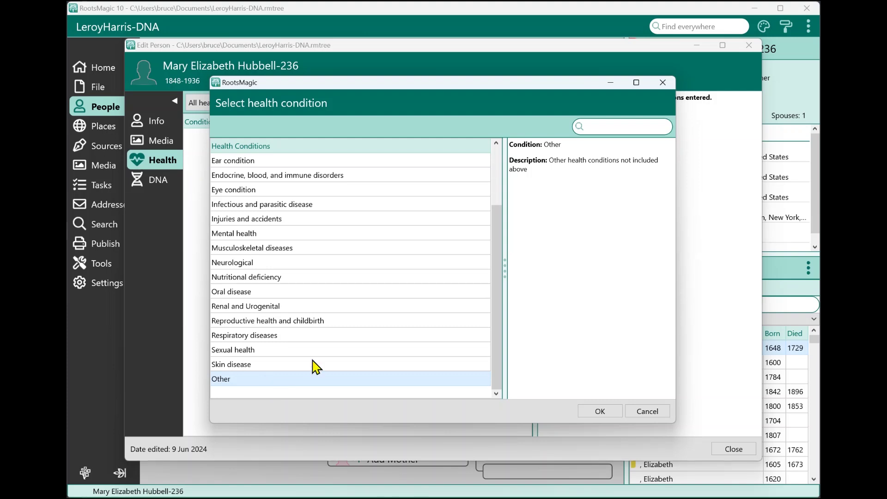
scroll(316, 367, "up", 2)
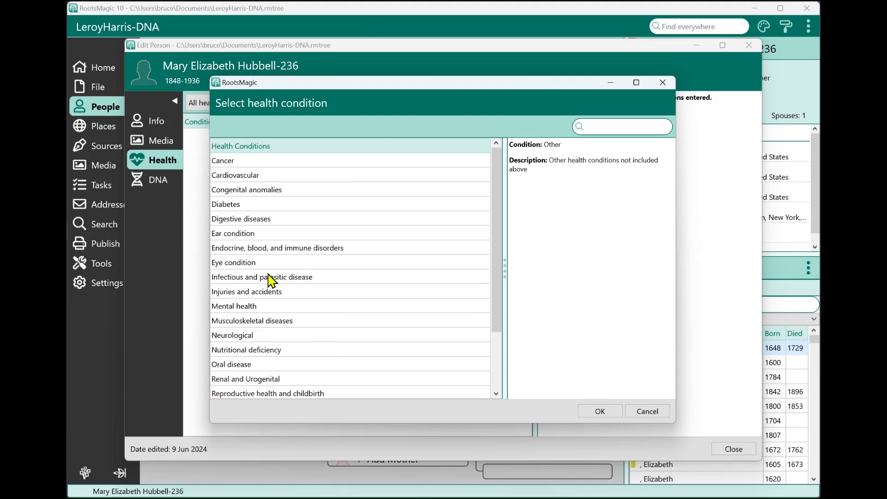
left_click(236, 264)
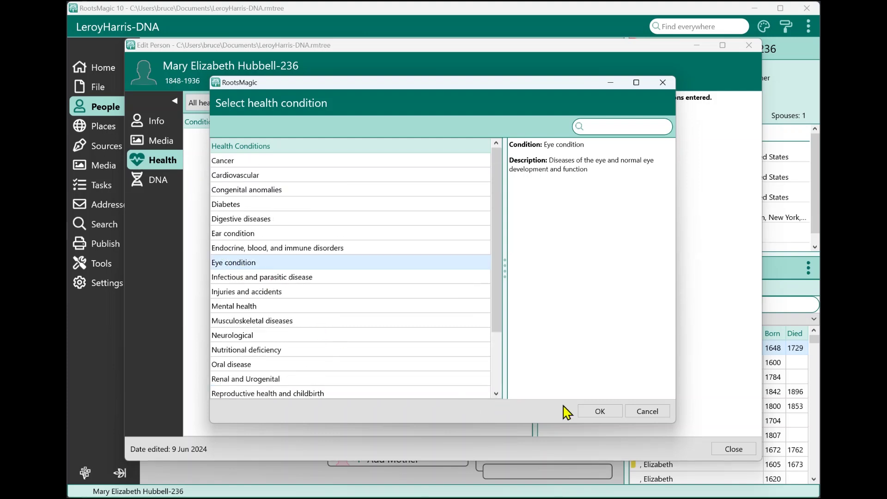
- Add the Eye condition entry with details 'Macular degeneration'
left_click(595, 413)
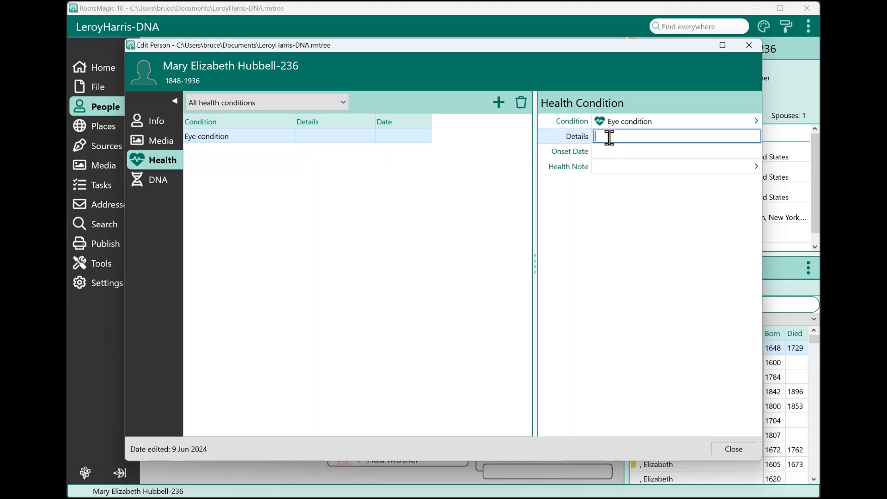
type("Macular degeneration")
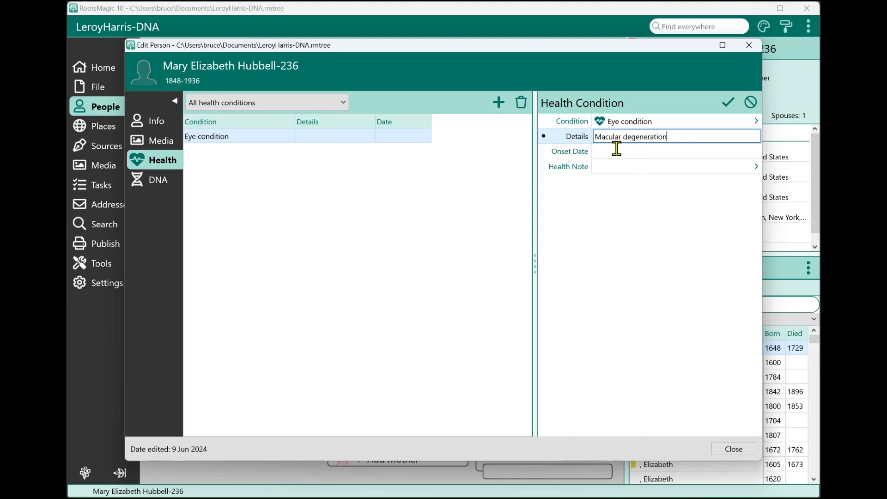
left_click(616, 150)
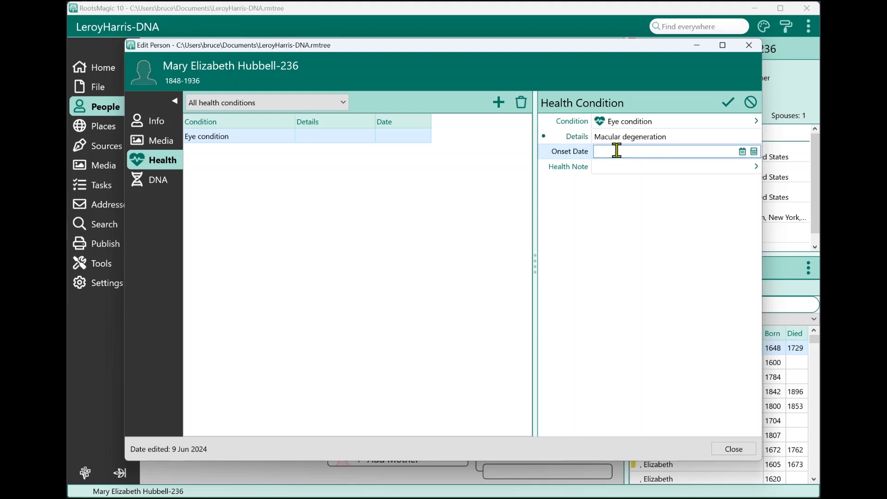
- Set the Eye condition's onset date to 1900 and open its health note
type("1900")
left_click(616, 151)
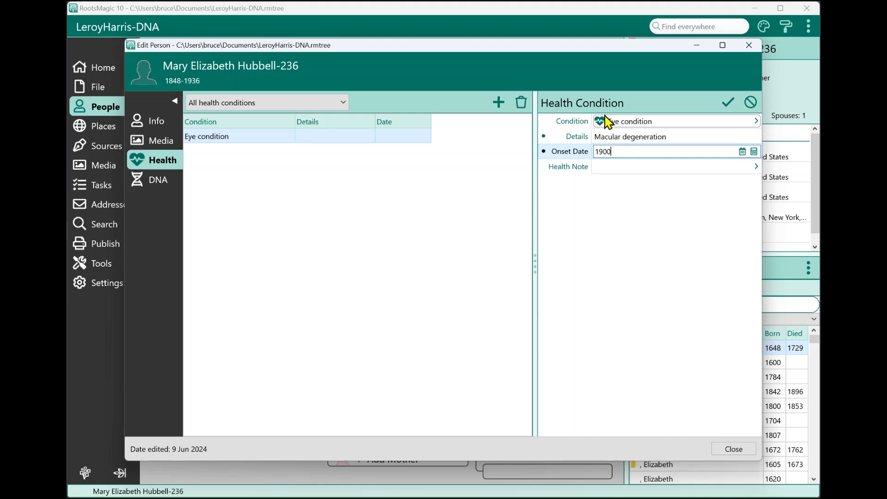
left_click(617, 169)
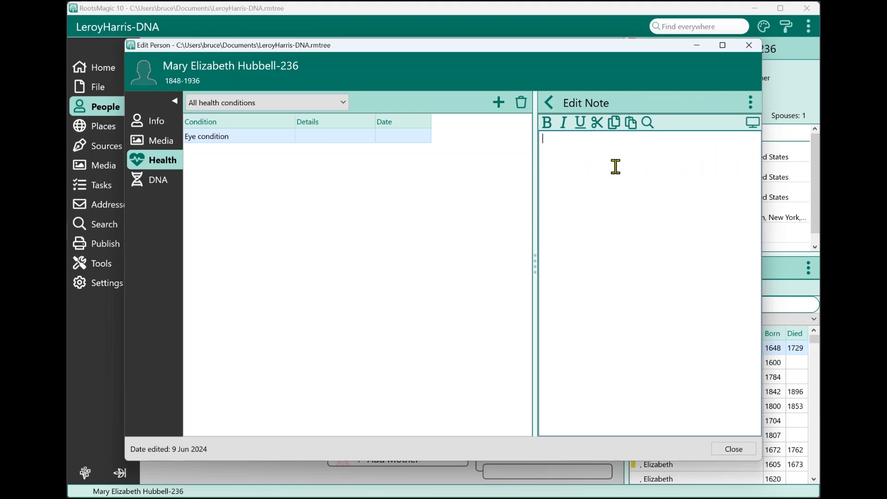
- Enter the note 'This condition came on slowly...' and save the Eye condition entry
type("This condition came on slowly...")
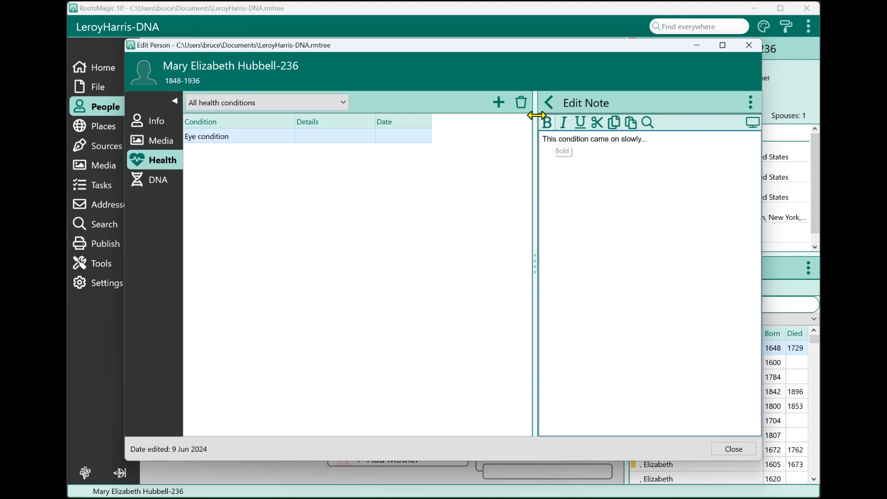
left_click(546, 106)
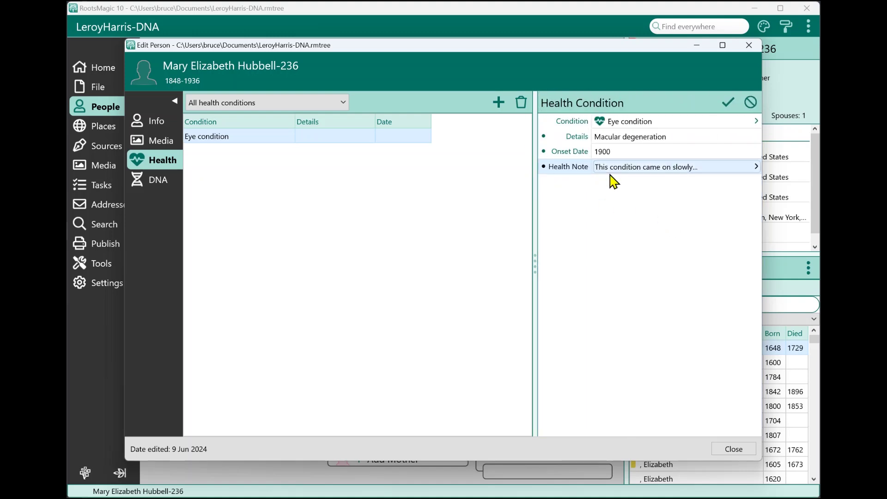
left_click(728, 103)
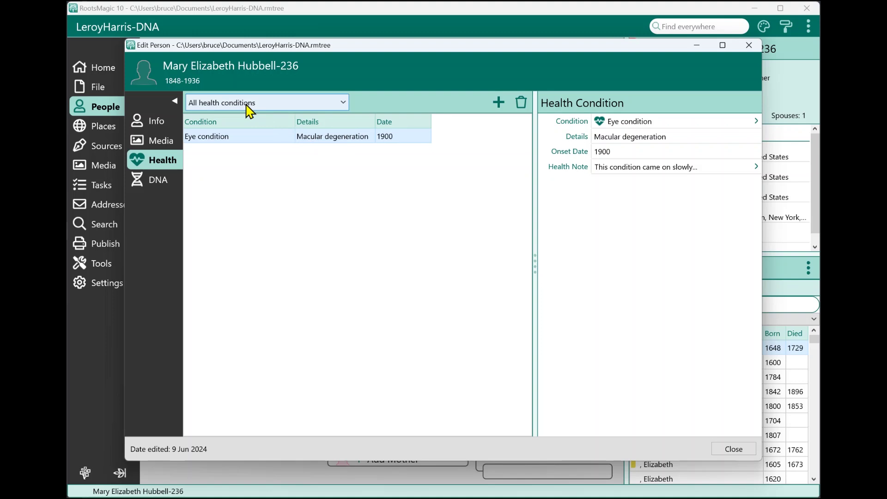
left_click(249, 111)
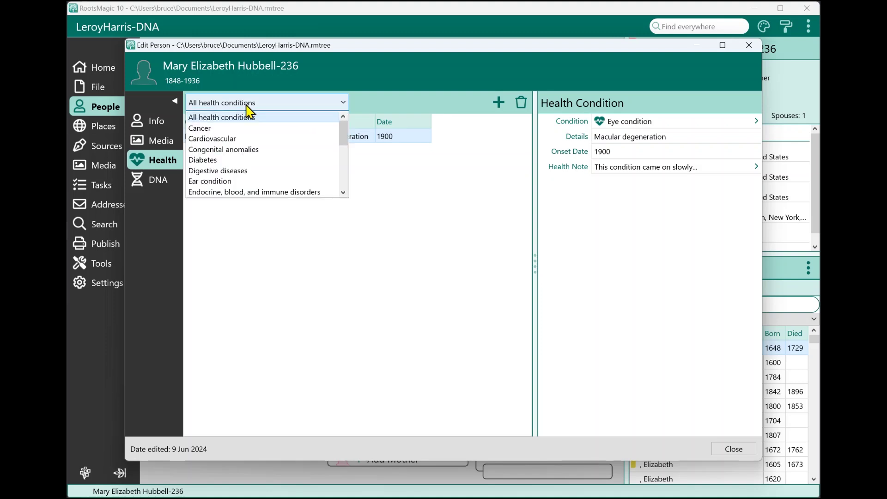
left_click(234, 181)
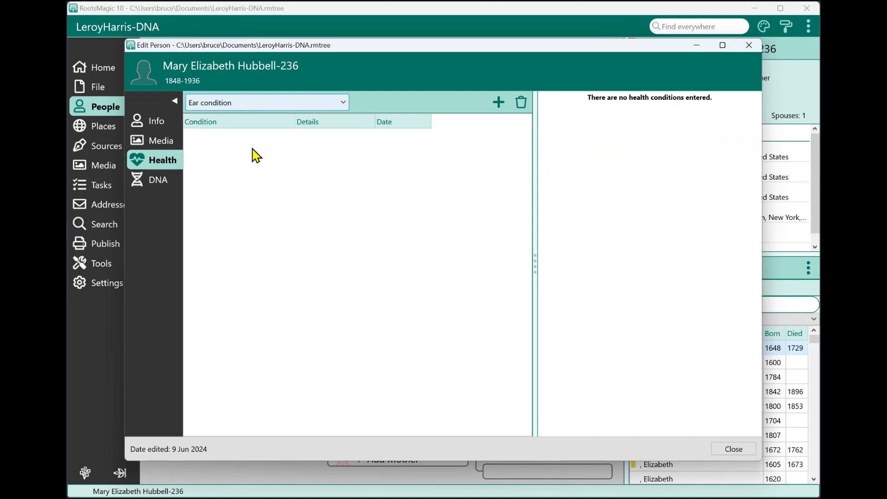
left_click(243, 105)
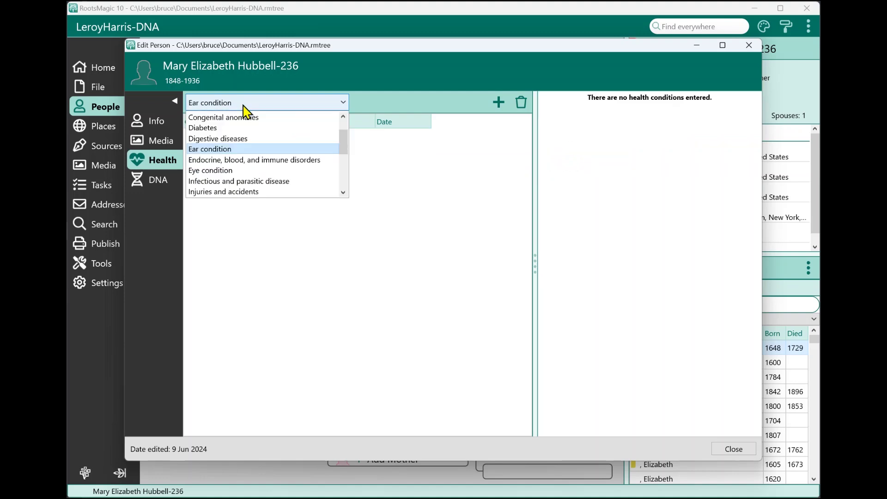
scroll(264, 143, "up", 1)
left_click(230, 118)
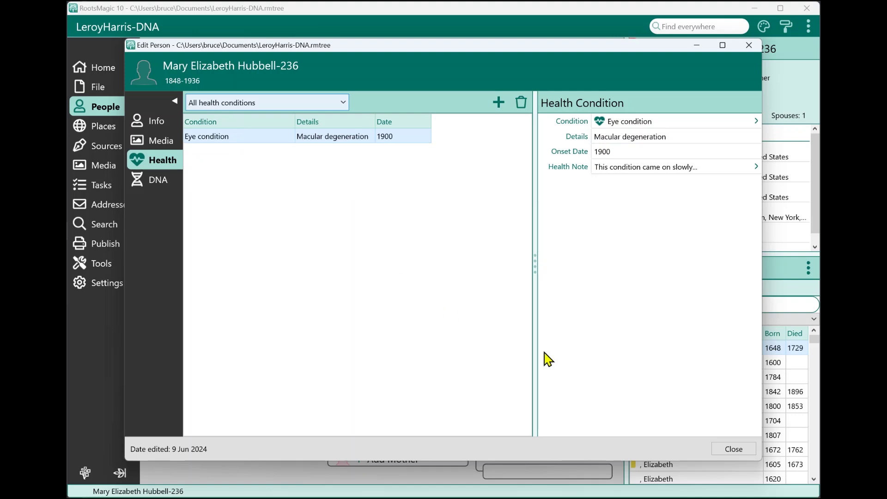
- Make grandfather Marshall current and open the Family Health History report settings
left_click(733, 449)
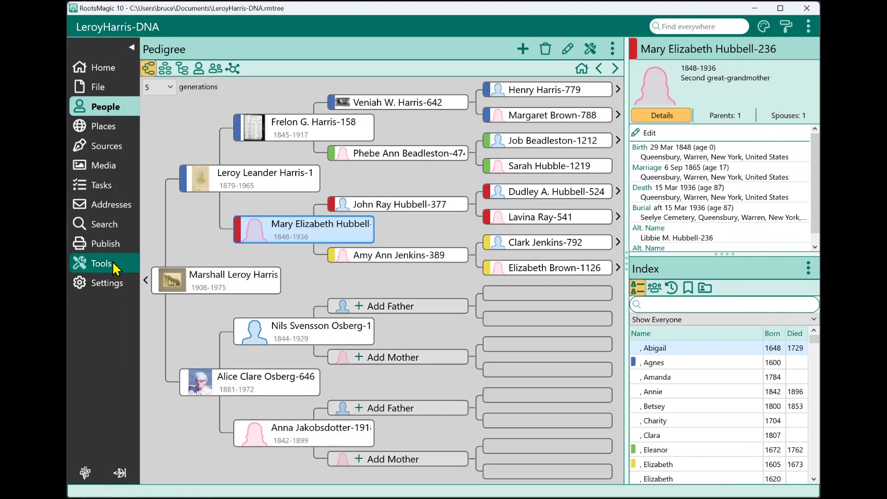
left_click(200, 291)
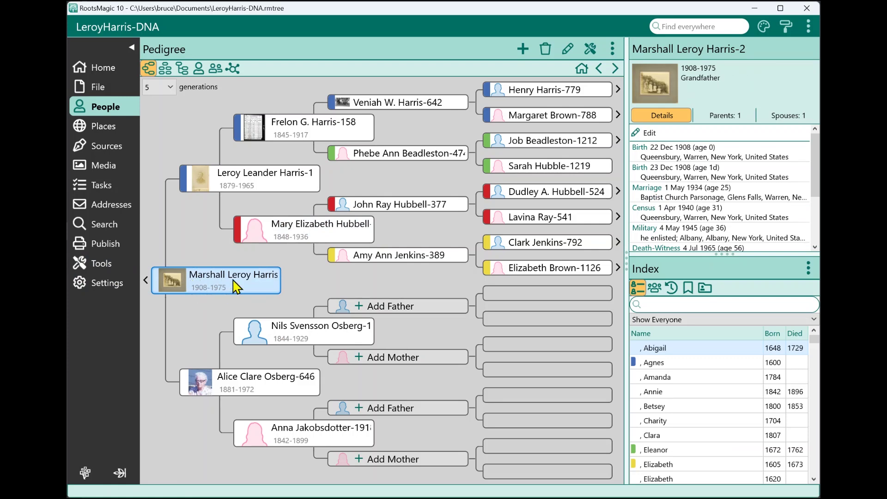
left_click(105, 246)
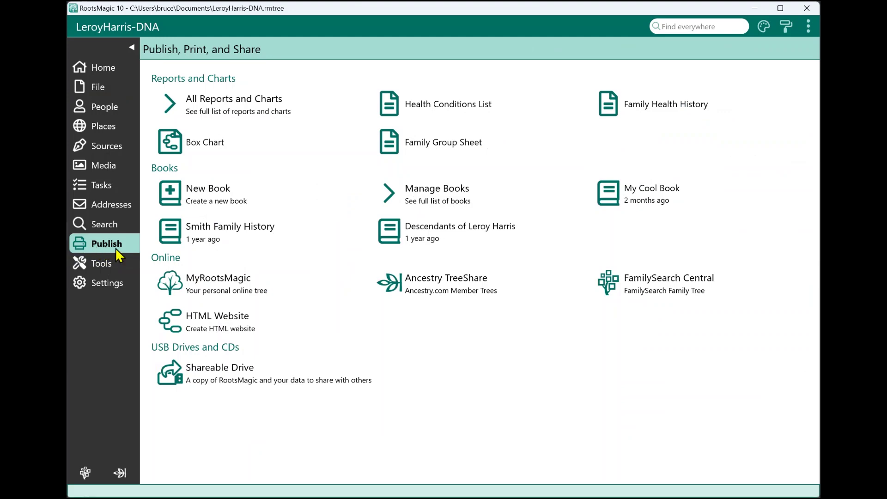
left_click(233, 104)
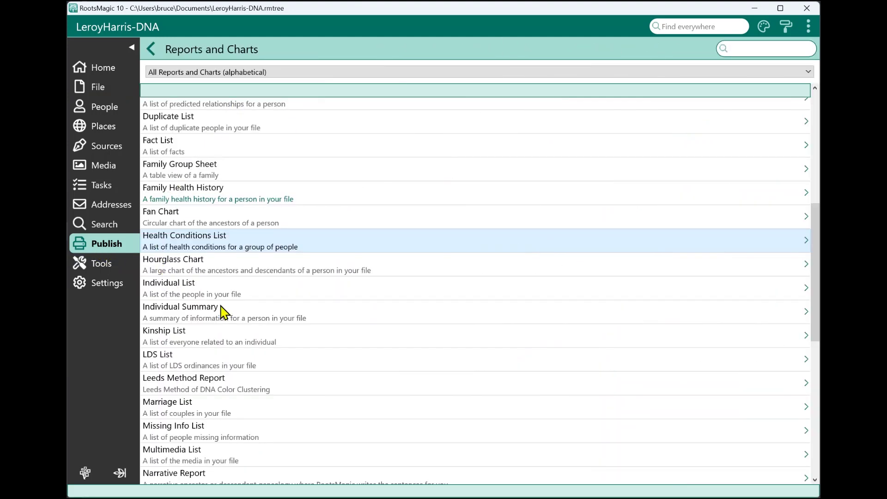
left_click(209, 195)
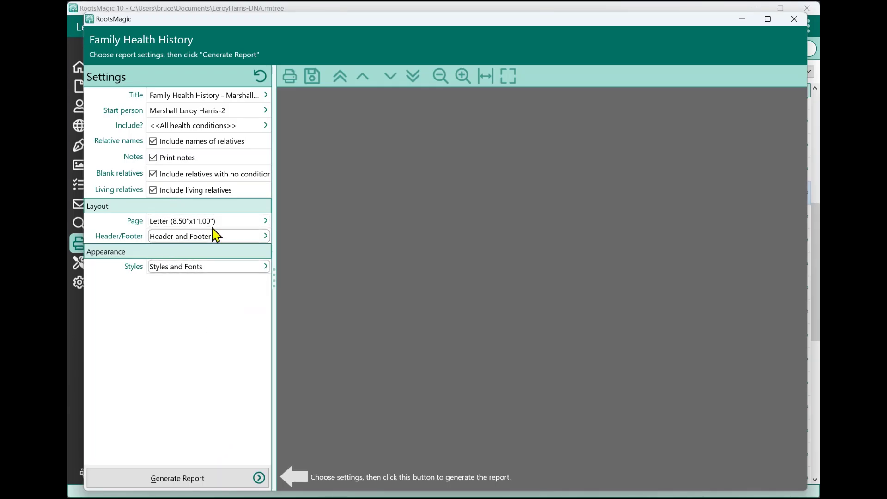
- Generate the Family Health History report, zoom the preview in, and view page 2
left_click(185, 480)
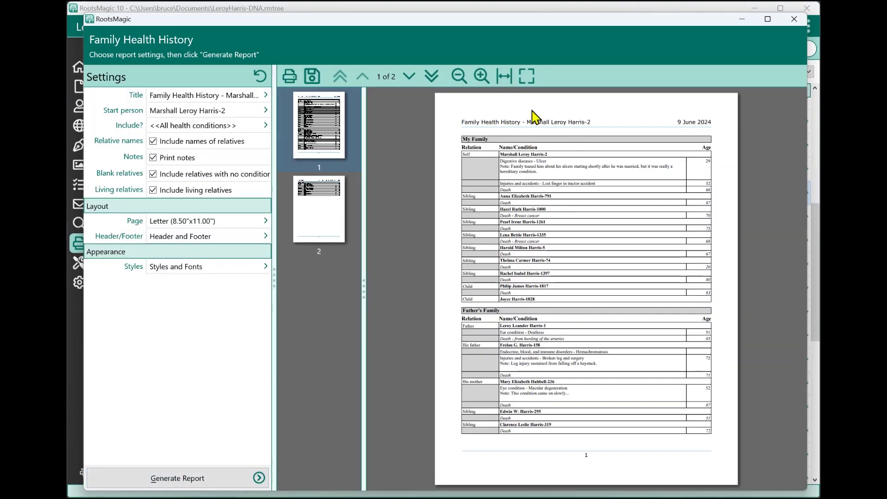
left_click(487, 81)
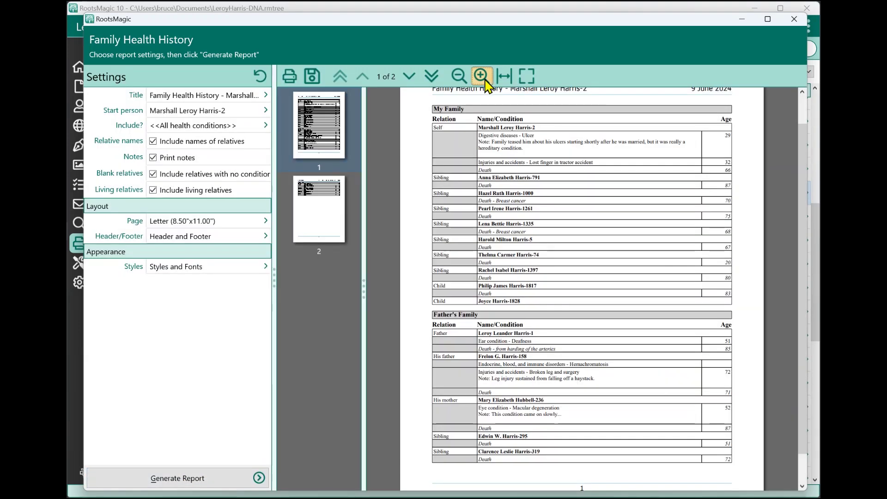
left_click(485, 80)
left_click(480, 77)
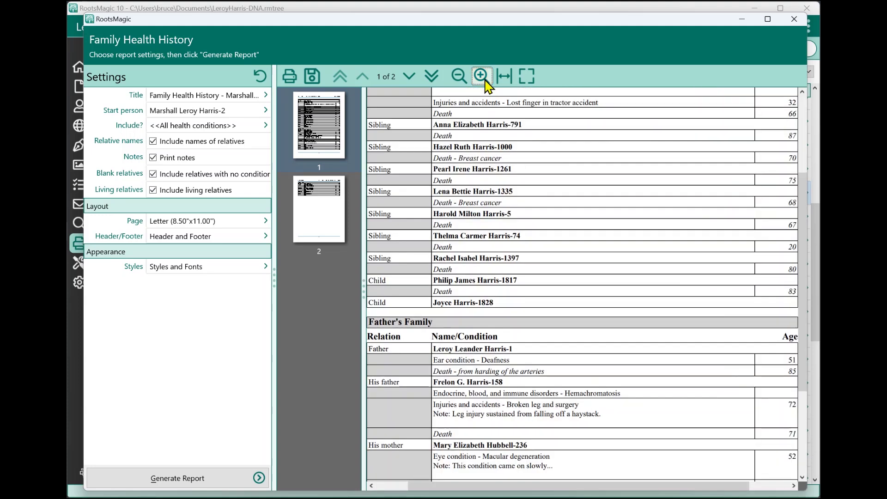
scroll(518, 210, "up", 3)
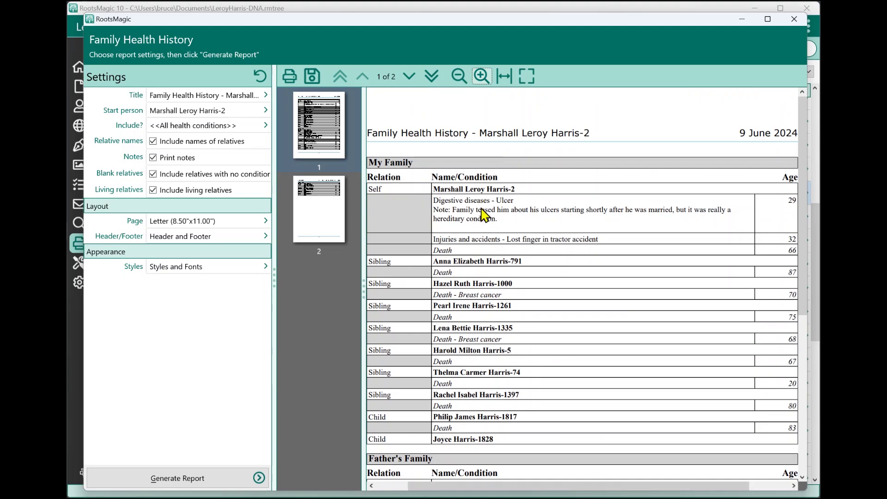
scroll(483, 254, "down", 5)
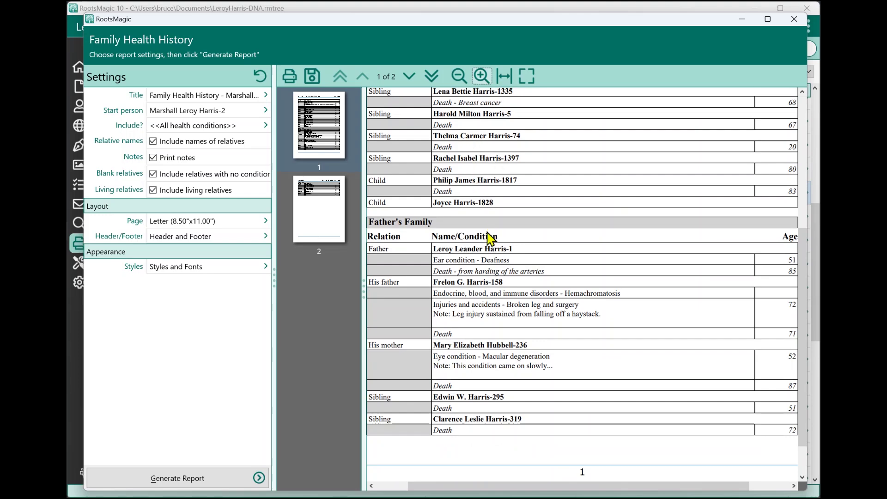
scroll(489, 244, "down", 1)
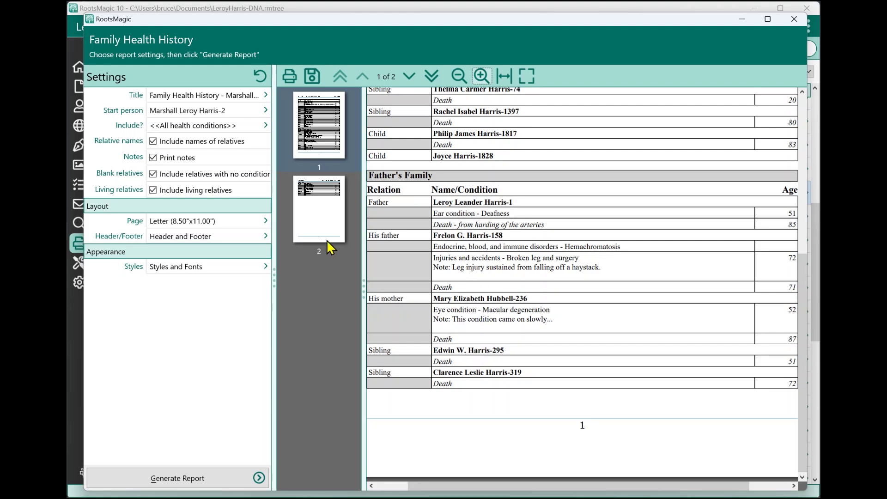
left_click(322, 228)
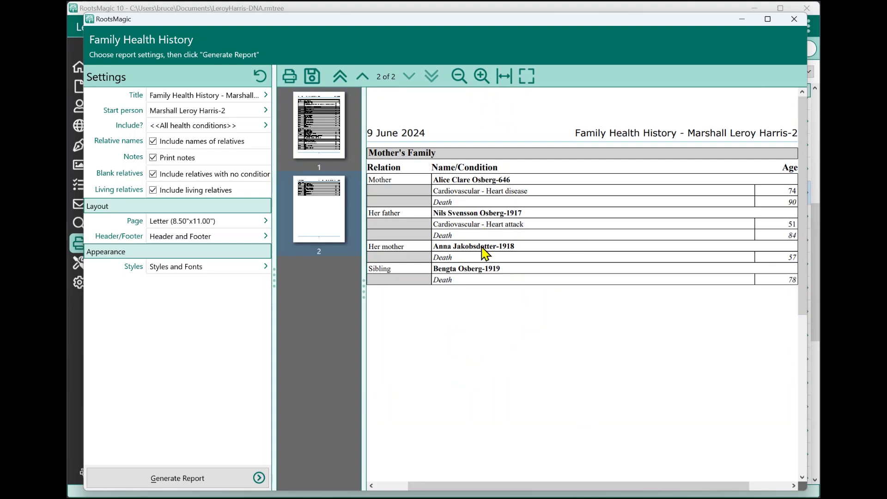
- Review page 1 of the report, then turn off Include names of relatives
left_click(336, 145)
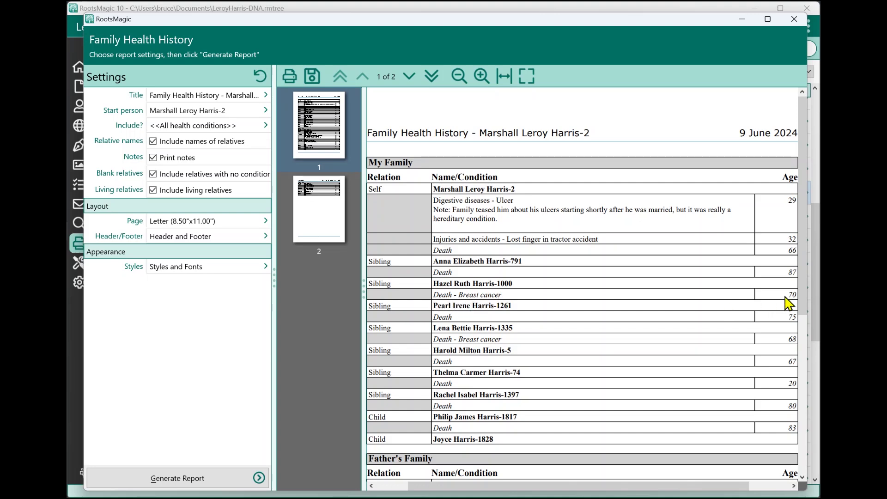
scroll(679, 305, "down", 8)
scroll(669, 308, "up", 8)
left_click(153, 141)
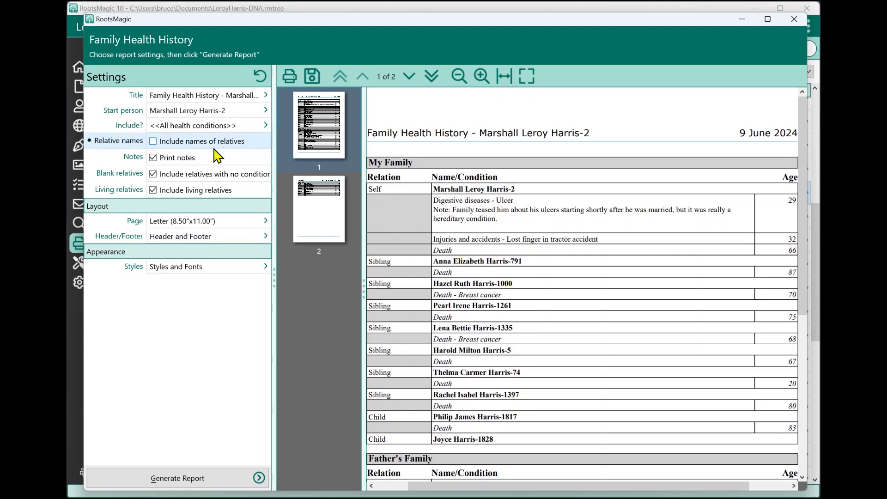
- Regenerate the Family Health History with relatives shown as Private, then untick Print notes
left_click(164, 479)
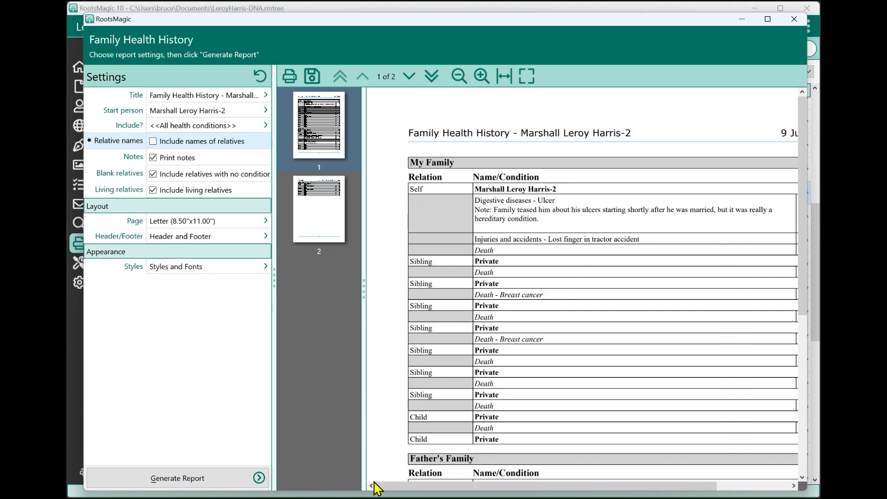
left_click_drag(431, 488, 460, 489)
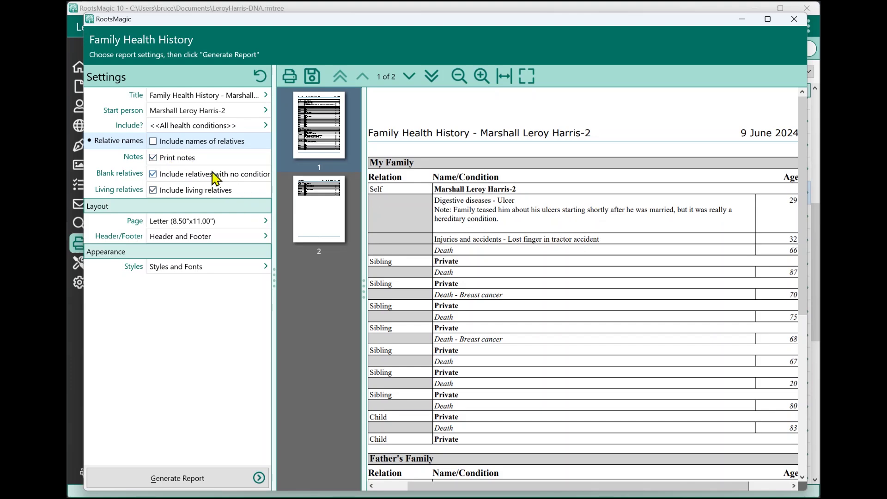
left_click(153, 157)
- Regenerate the report without notes and without relatives who have no conditions
left_click(218, 477)
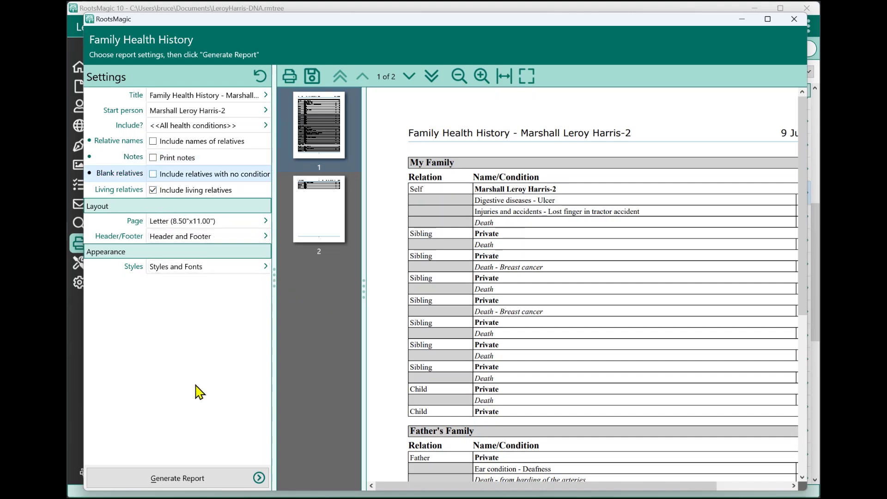
left_click(198, 478)
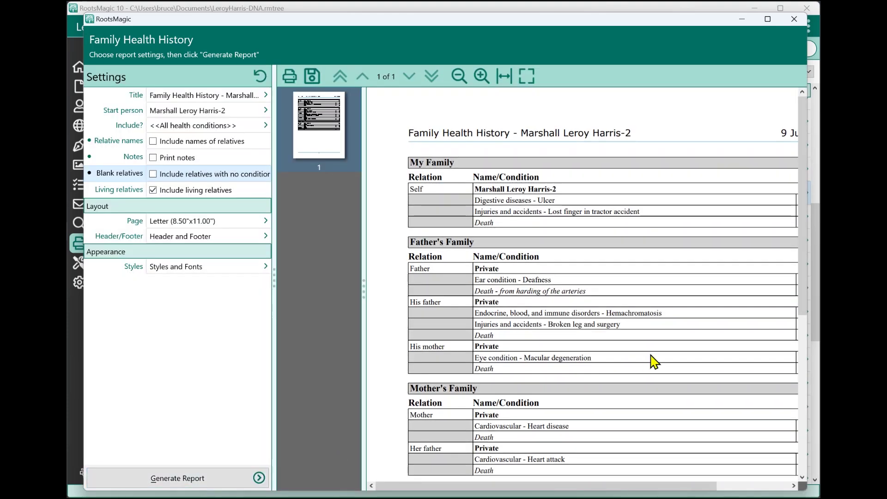
left_click_drag(586, 488, 613, 485)
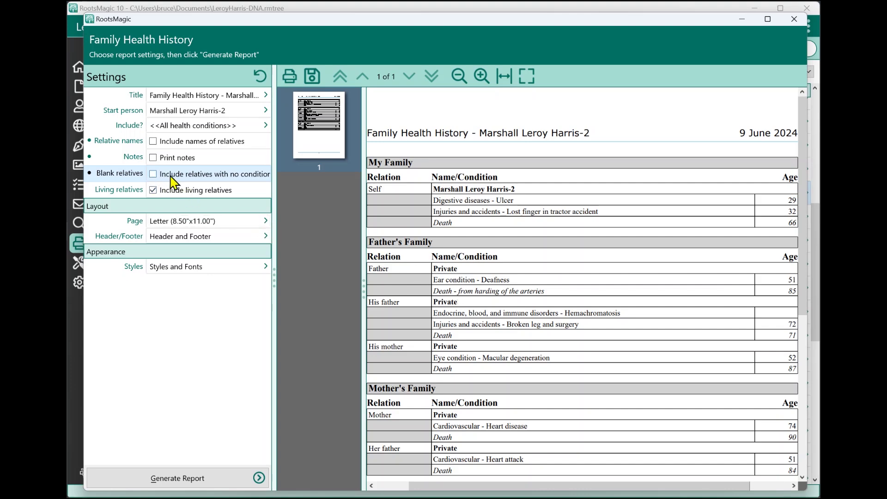
left_click(189, 478)
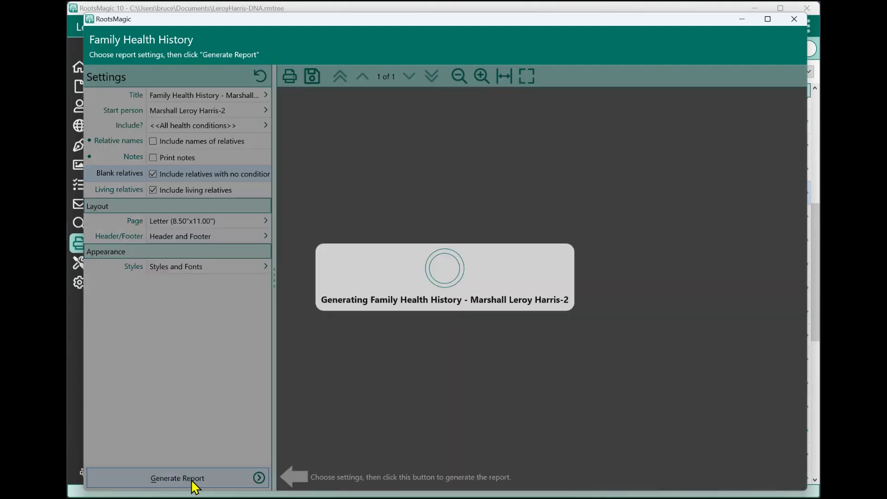
left_click_drag(427, 486, 456, 475)
scroll(510, 374, "down", 5)
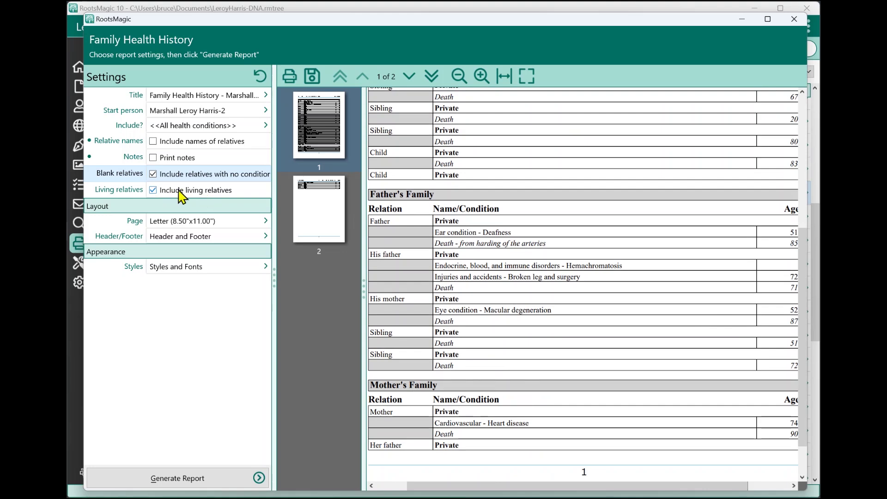
- Enable Print notes and relatives' names, and regenerate to show the ulcer note
left_click(165, 153)
left_click(170, 142)
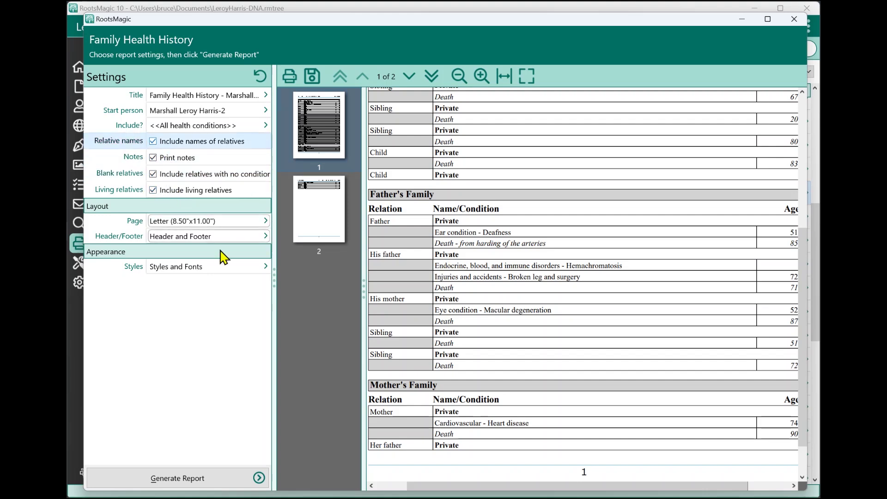
left_click(116, 481)
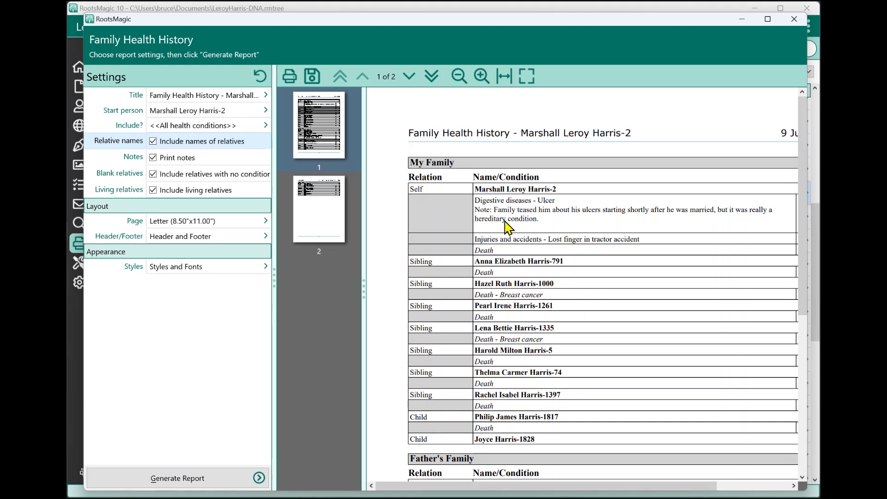
- Set the health condition filter to Cardiovascular
left_click(188, 128)
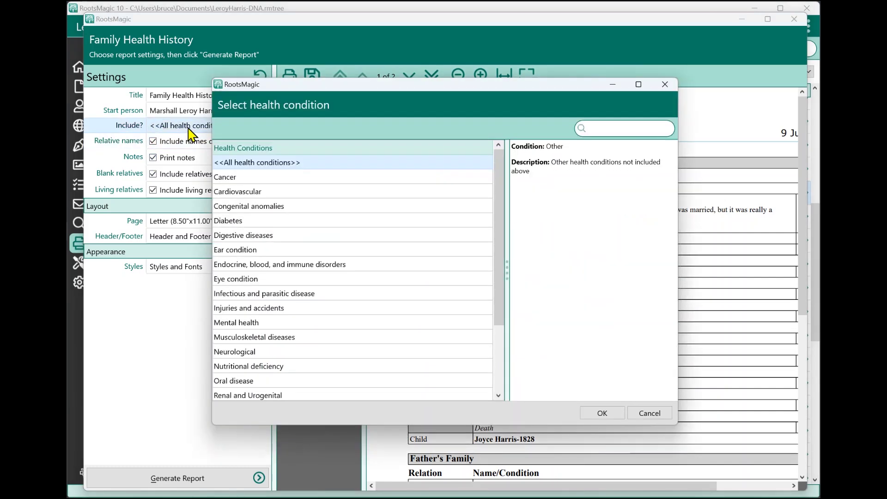
left_click(231, 192)
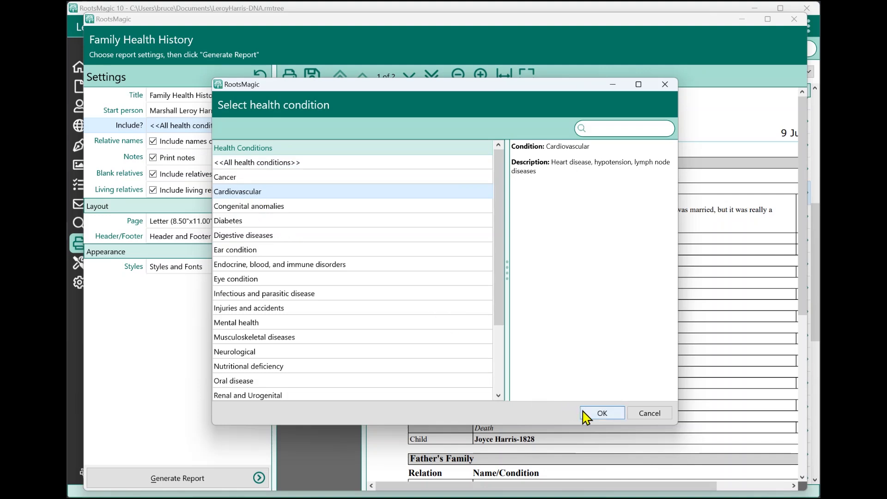
left_click(598, 415)
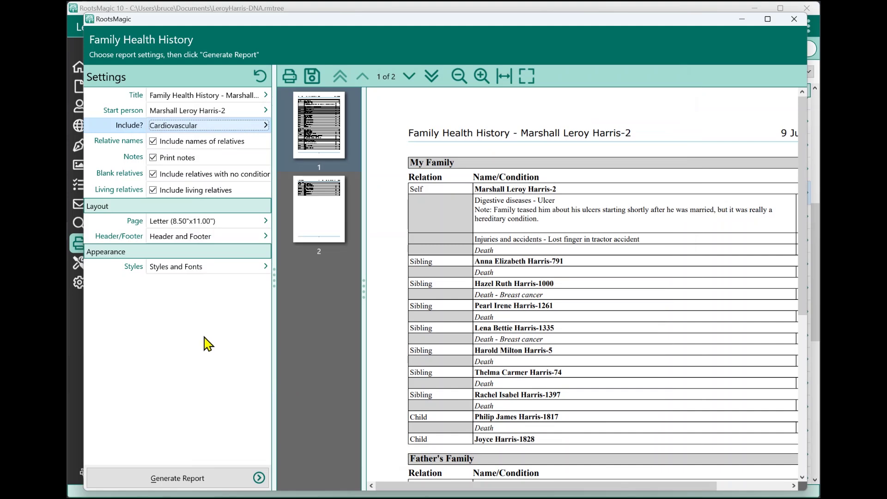
- Turn off notes and condition-free relatives, and regenerate the Cardiovascular report
left_click(154, 157)
left_click(154, 158)
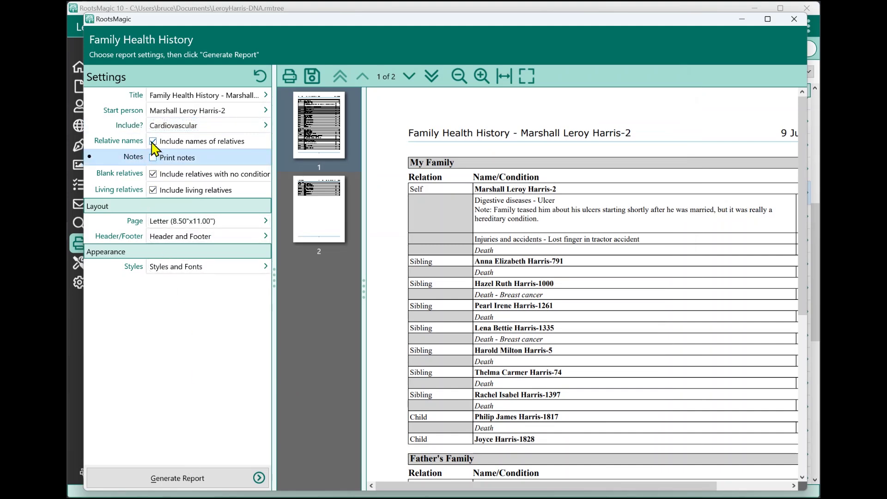
left_click(154, 174)
left_click(175, 479)
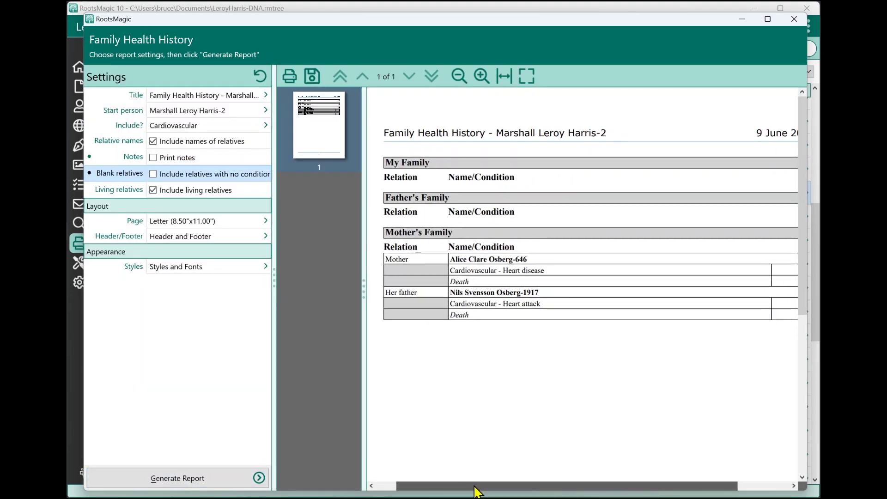
left_click_drag(477, 490, 485, 491)
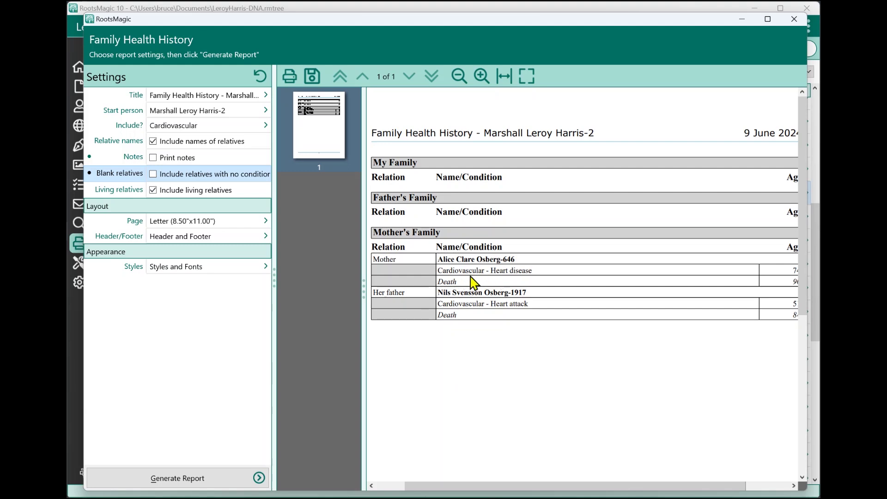
- Reset the filter to all health conditions, regenerate, then close the Family Health History
left_click(183, 128)
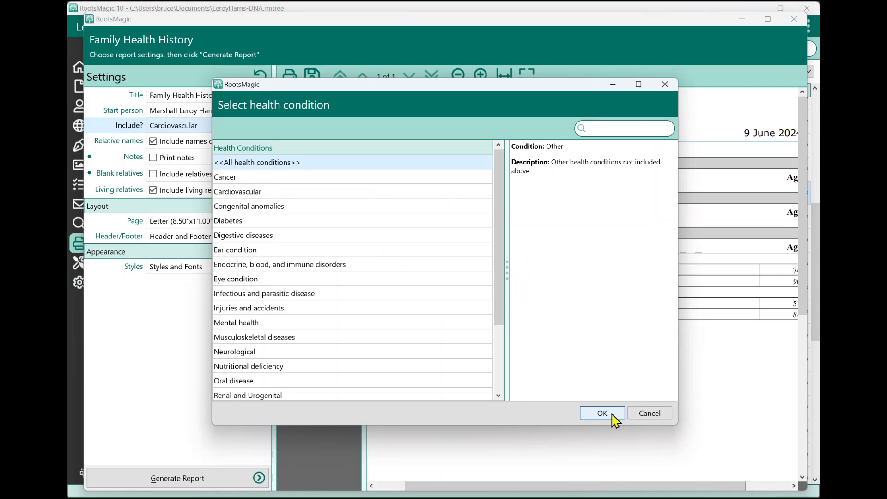
left_click(614, 414)
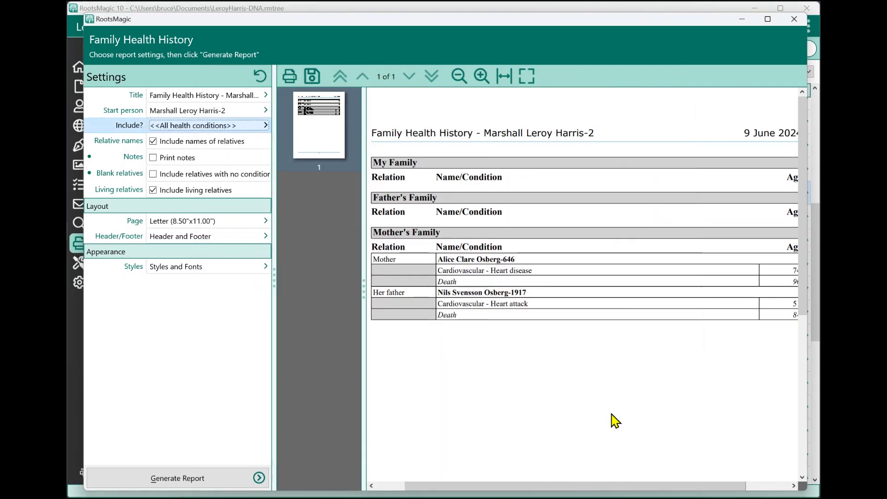
left_click(198, 480)
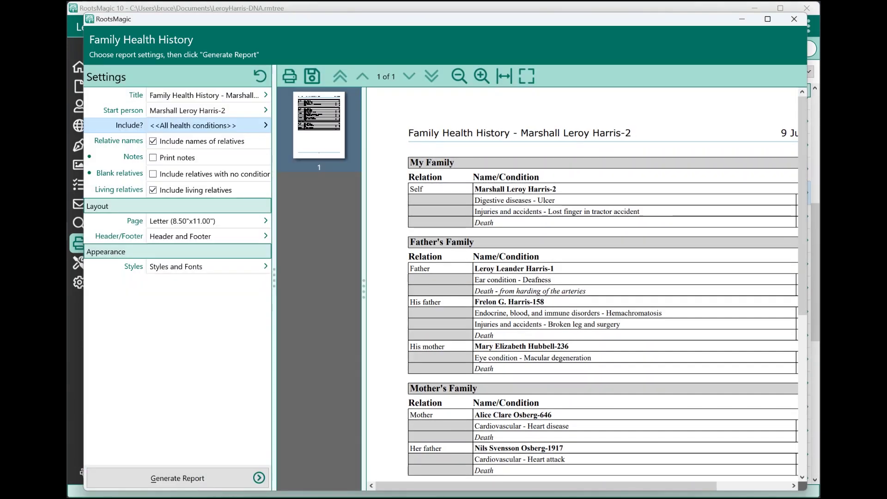
left_click_drag(405, 486, 440, 494)
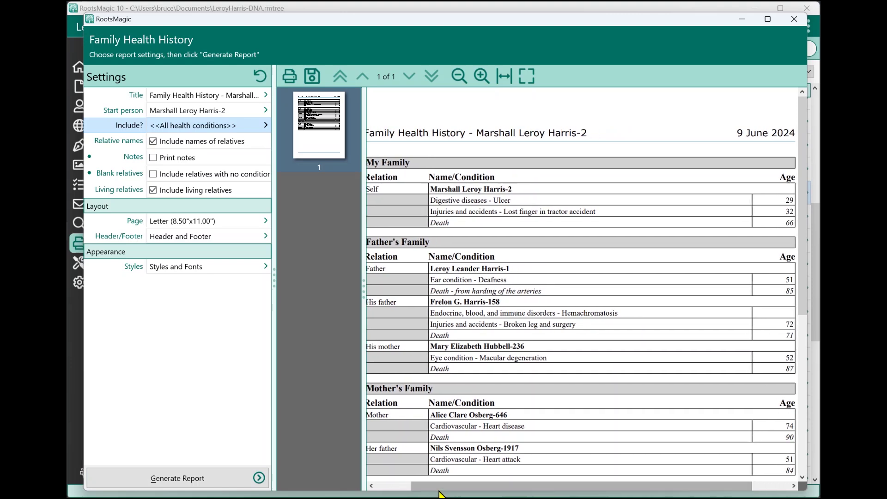
left_click(793, 20)
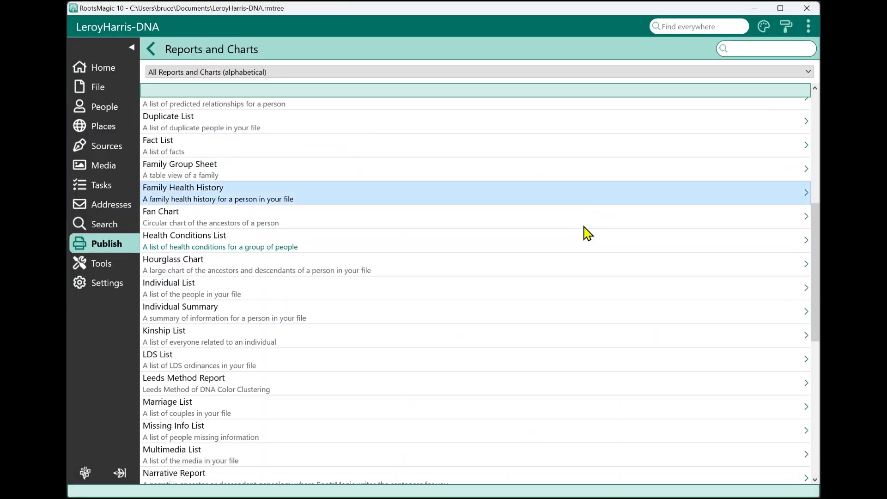
- Generate the Health Conditions List for everyone and zoom in on its preview
left_click(242, 248)
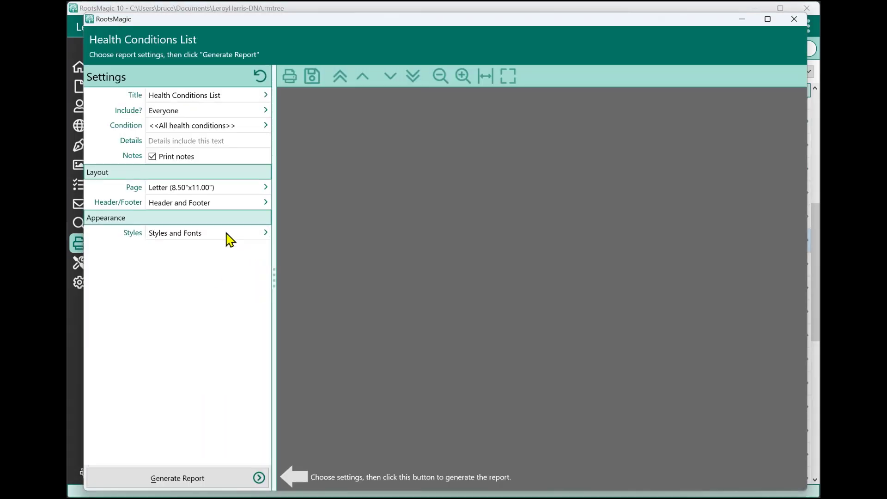
left_click(176, 480)
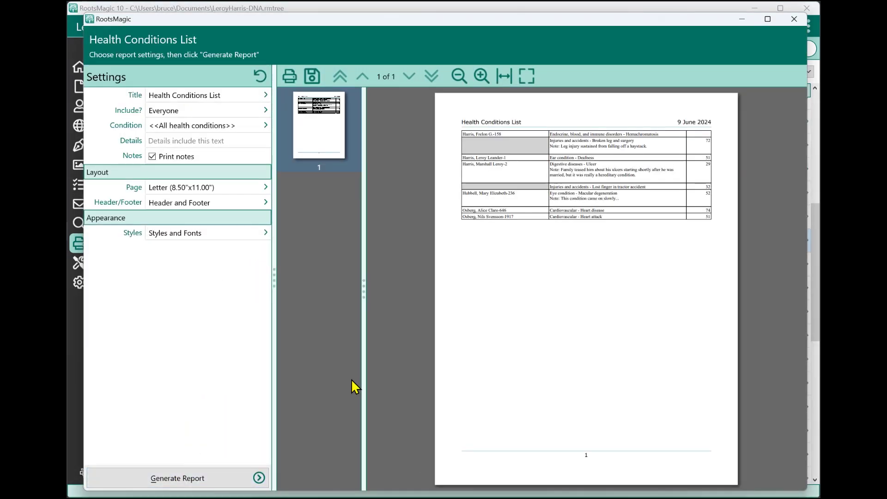
left_click(482, 77)
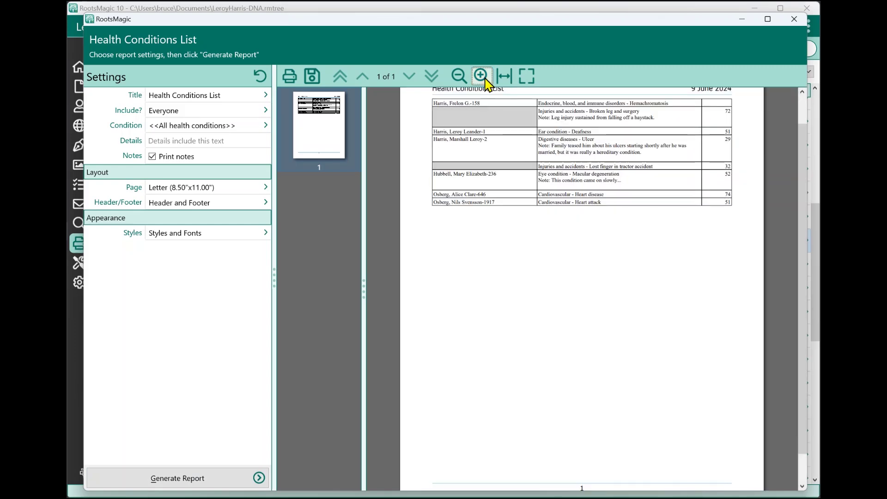
left_click(481, 76)
left_click(481, 76)
scroll(512, 262, "up", 3)
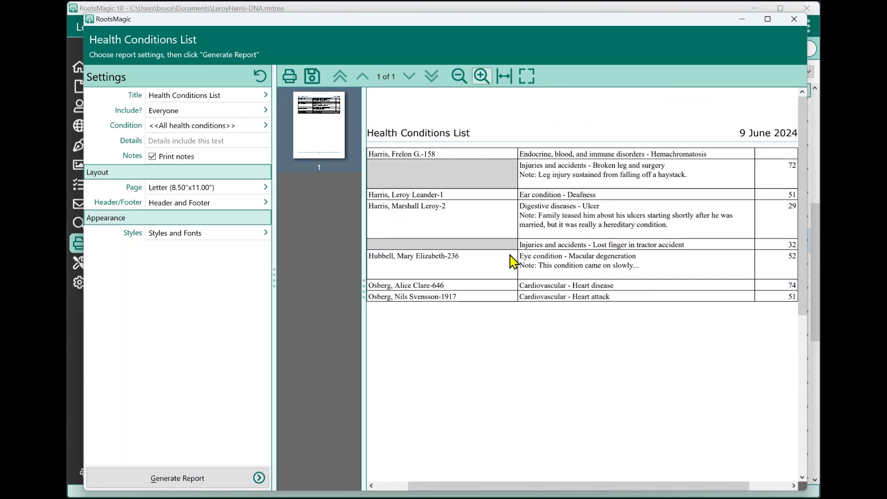
- Filter the list to Cardiovascular, showing heart disease (74) and heart attack (51)
left_click(189, 128)
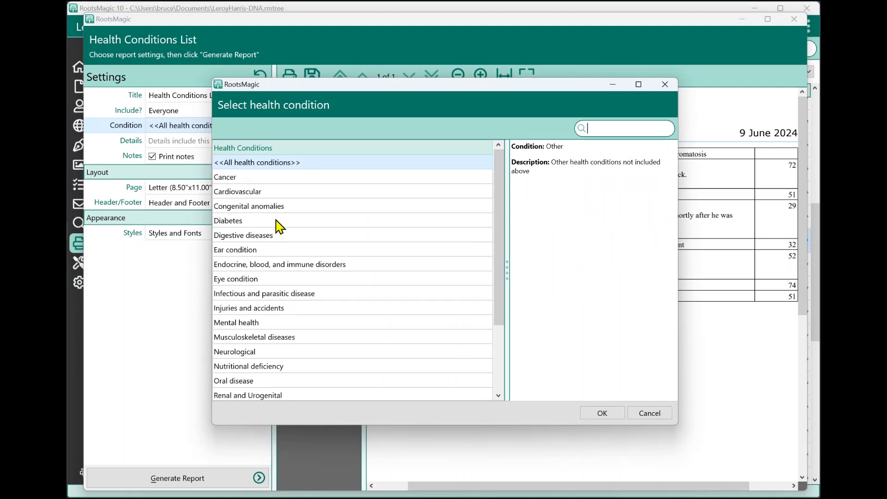
left_click(245, 193)
left_click(602, 418)
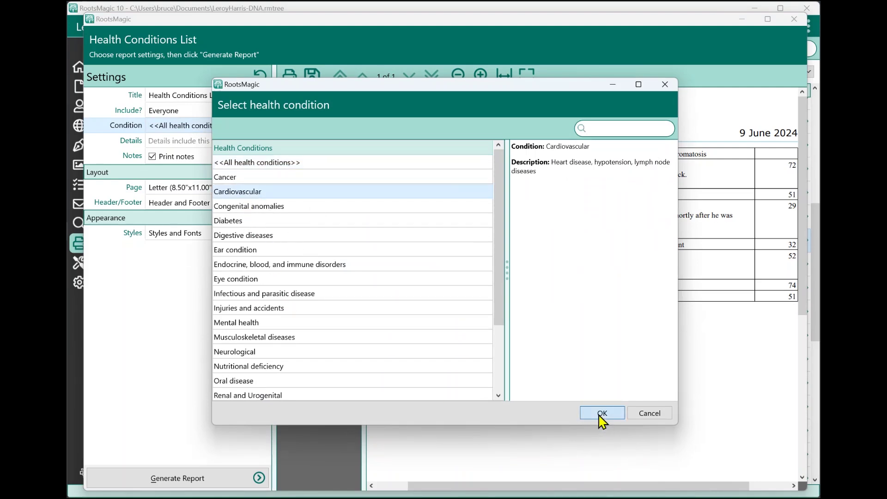
left_click(192, 479)
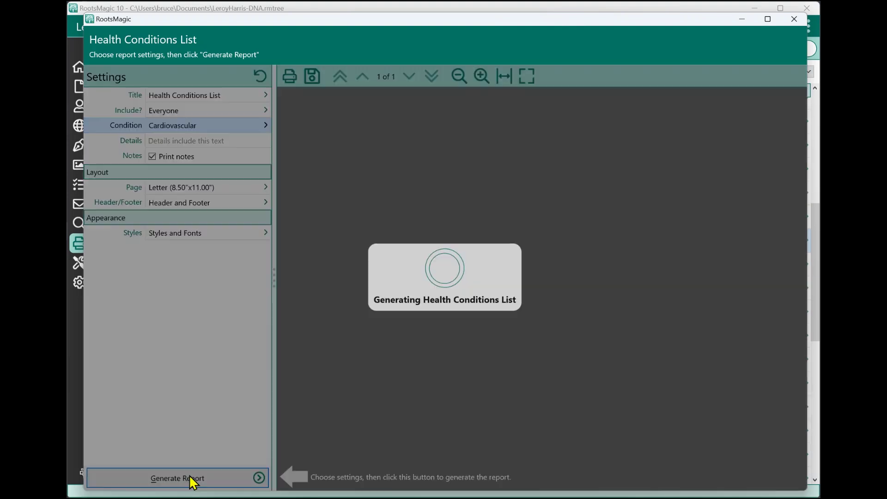
left_click_drag(471, 484, 506, 484)
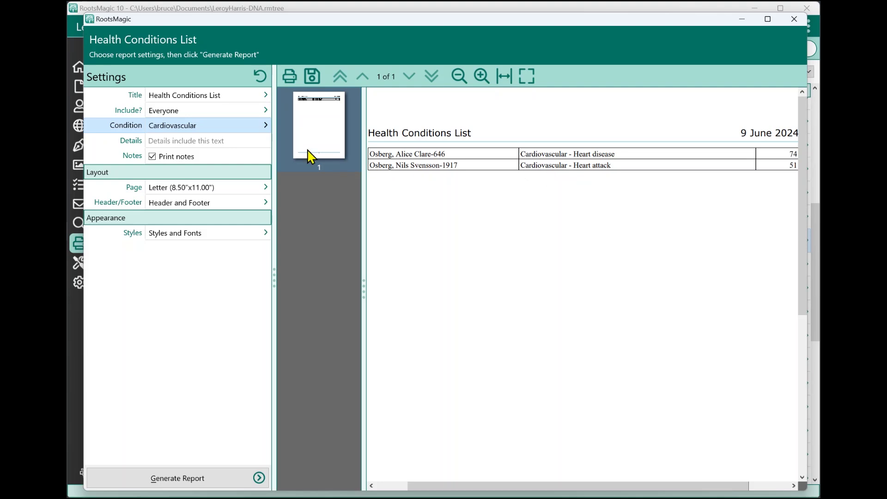
left_click(169, 140)
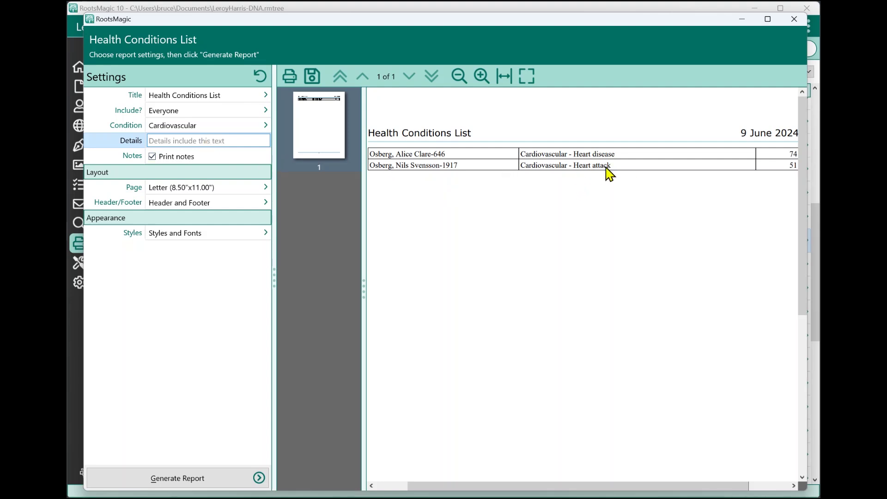
- Set Details to 'heart attack' and regenerate, leaving only the age-51 entry
left_click(221, 139)
type("hear")
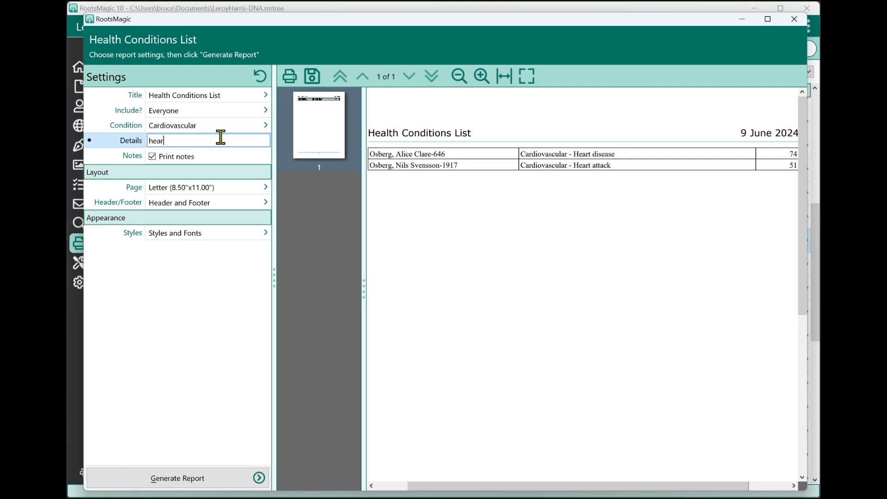
type("t attack")
left_click(189, 479)
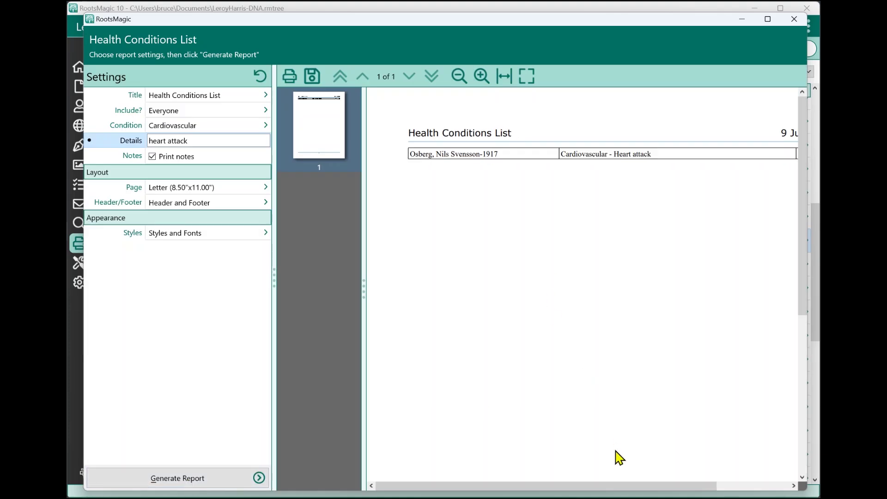
left_click_drag(616, 485, 646, 480)
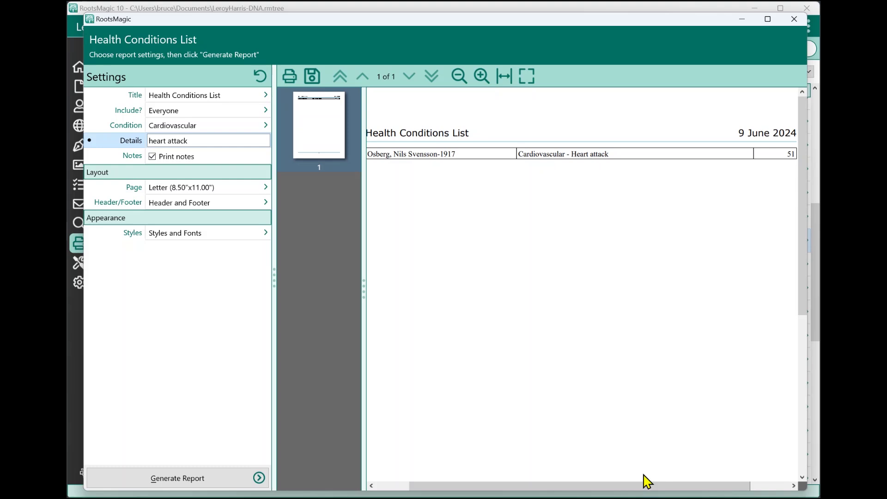
- Close the Health Conditions List report window
left_click(794, 19)
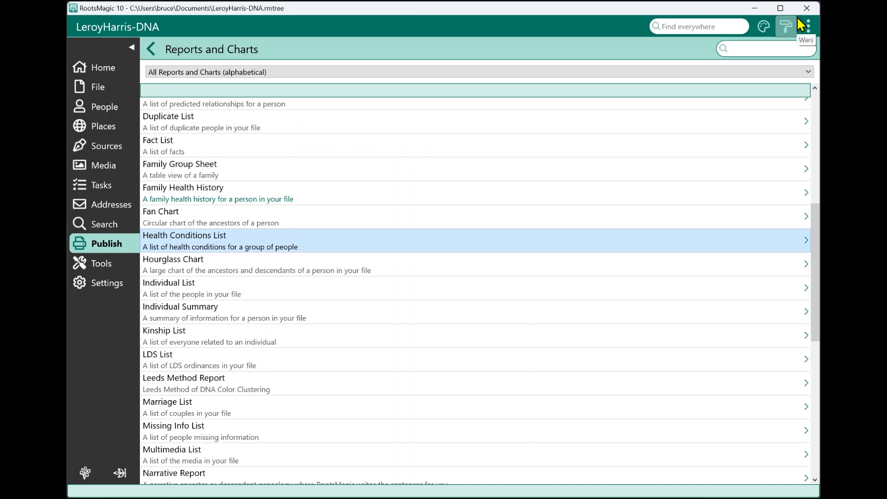